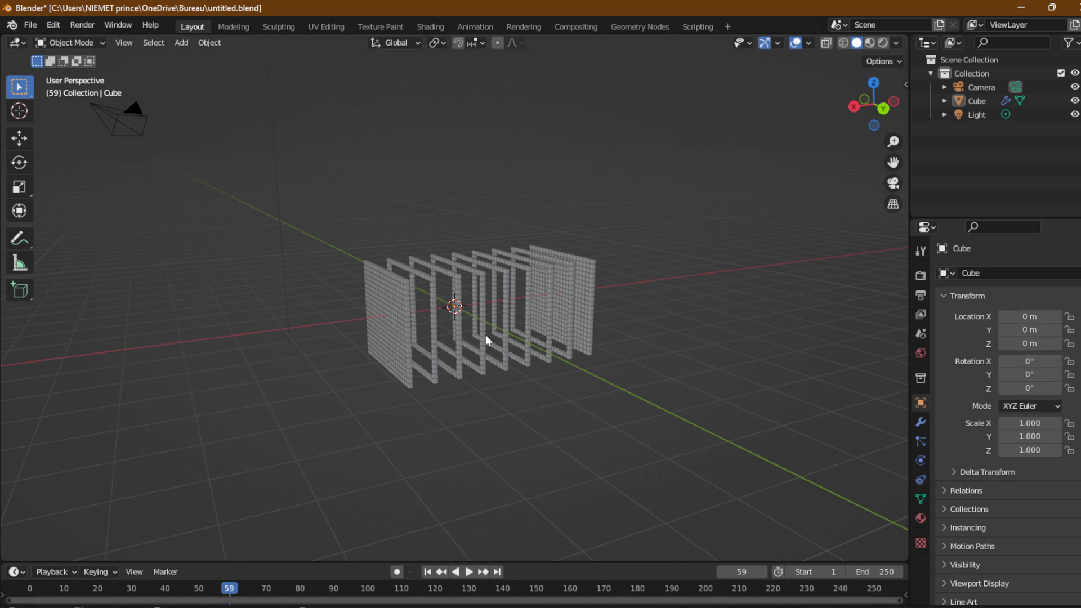
# Step: Create a new General file, discarding the unsaved changes in the current scene
pyautogui.moveTo(305, 329)
pyautogui.mouseDown(button='middle')
pyautogui.moveTo(294, 359)
pyautogui.moveTo(314, 330)
pyautogui.mouseUp(button='middle')
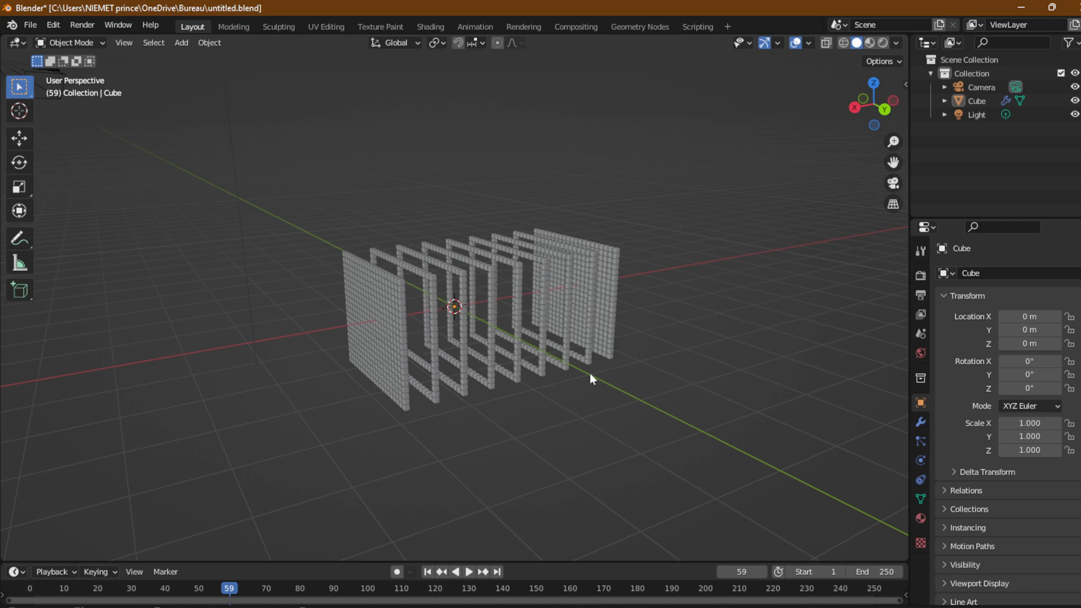
pyautogui.click(28, 25)
pyautogui.moveTo(53, 41)
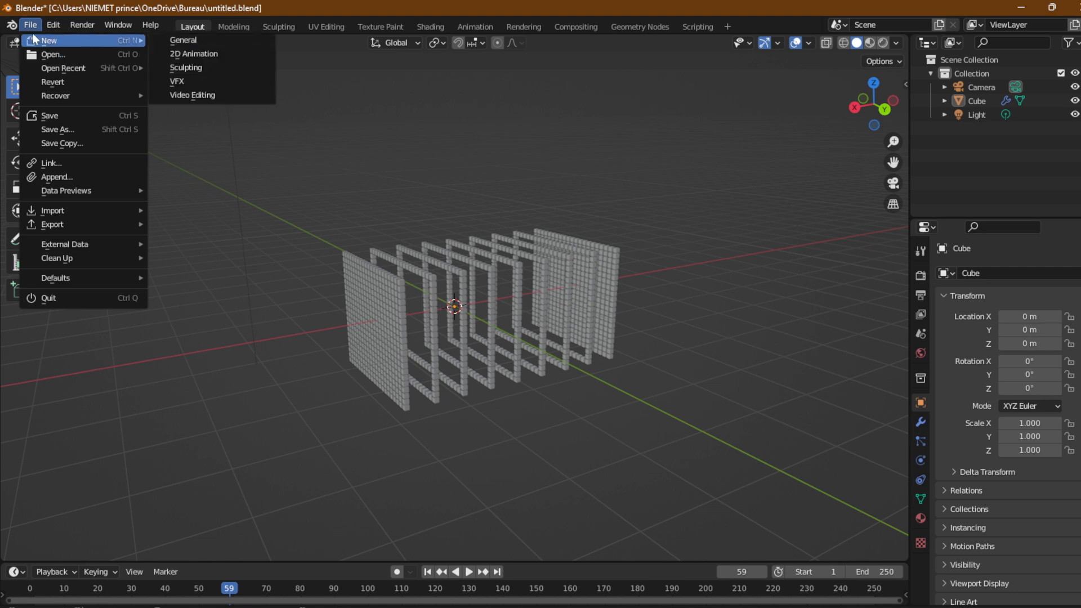
pyautogui.click(194, 40)
pyautogui.click(569, 343)
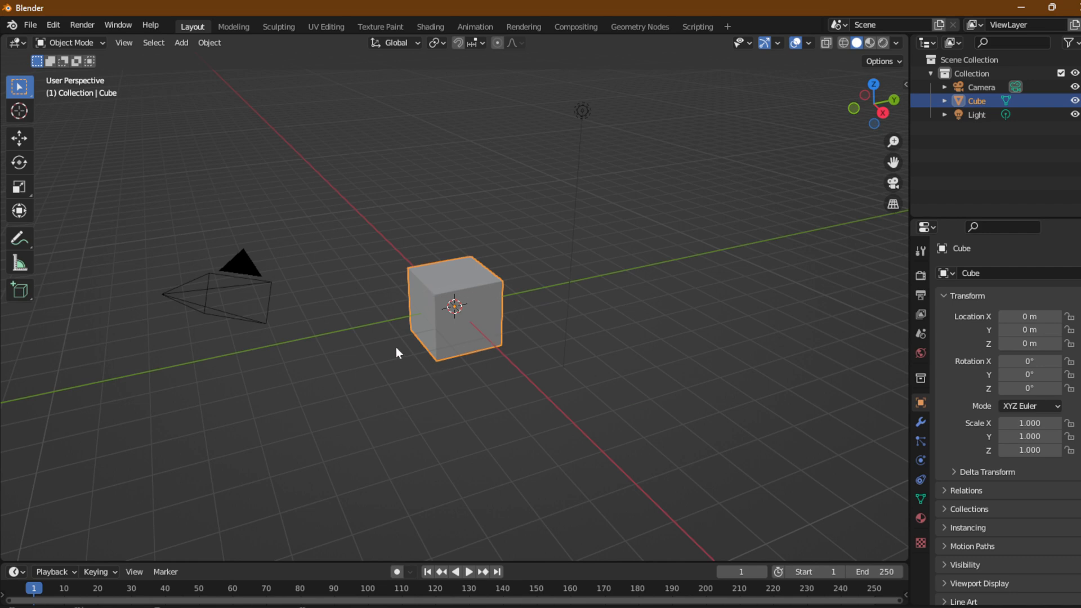
# Step: Delete the default cube and add a new cube mesh at the scene's origin
pyautogui.press('Delete')
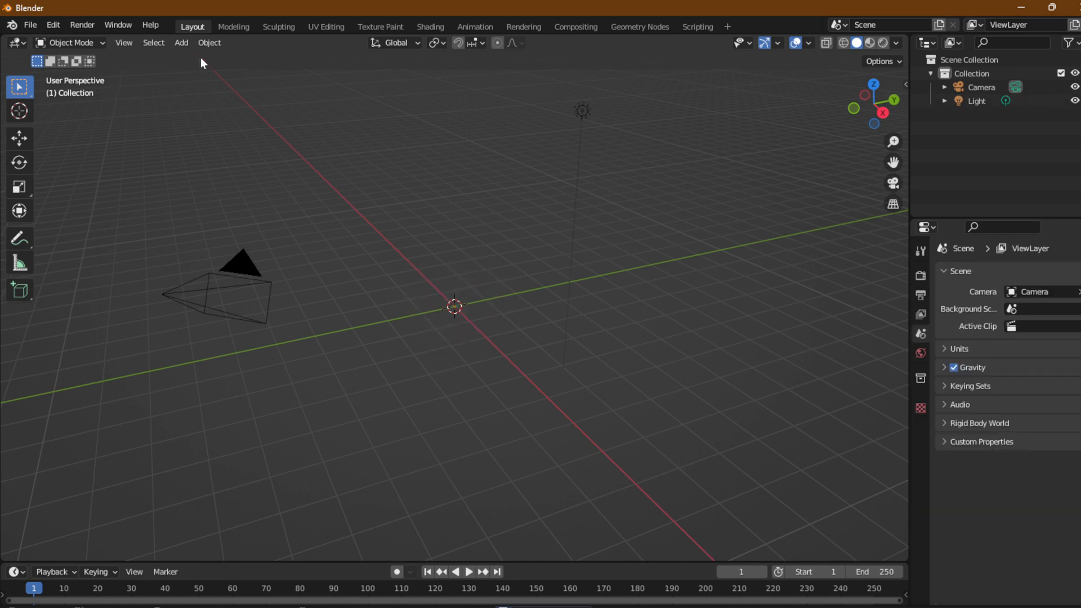
pyautogui.click(183, 43)
pyautogui.moveTo(224, 61)
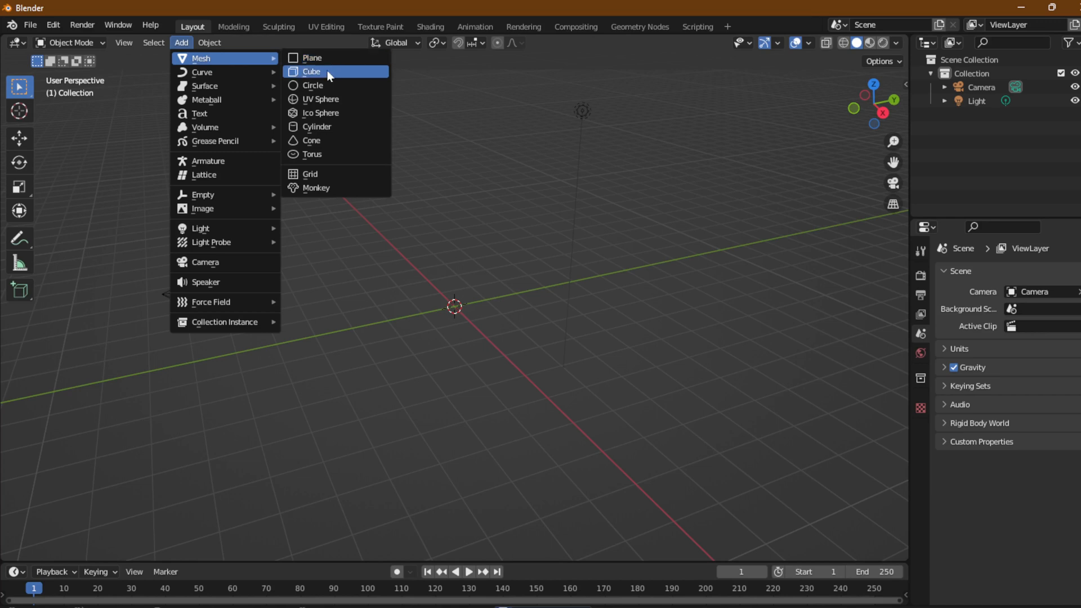
pyautogui.click(331, 72)
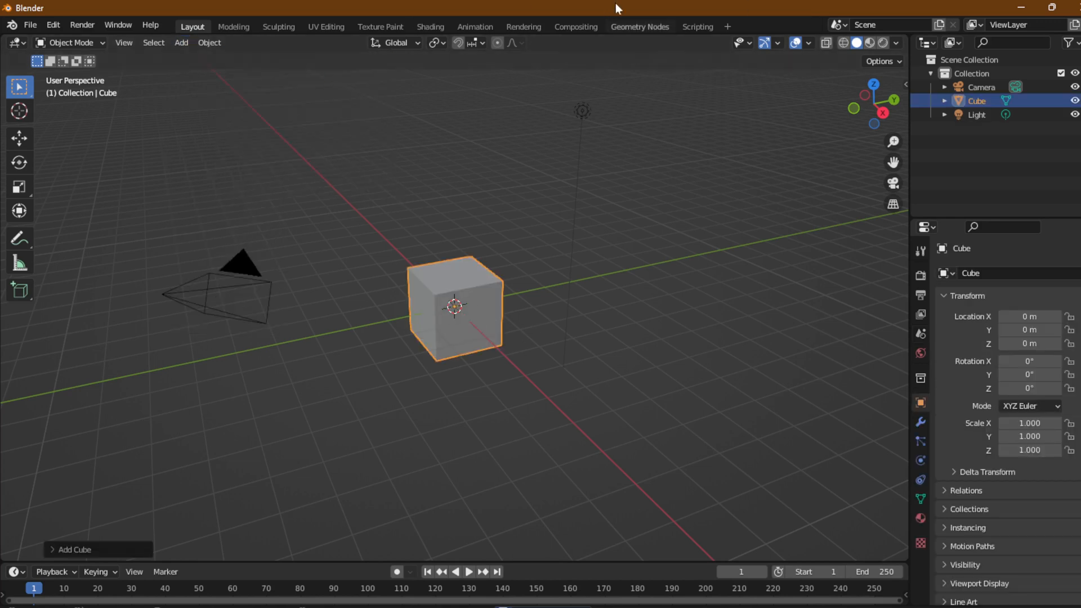
# Step: Switch to the Geometry Nodes workspace and create a new node tree for the cube
pyautogui.click(636, 27)
pyautogui.click(445, 343)
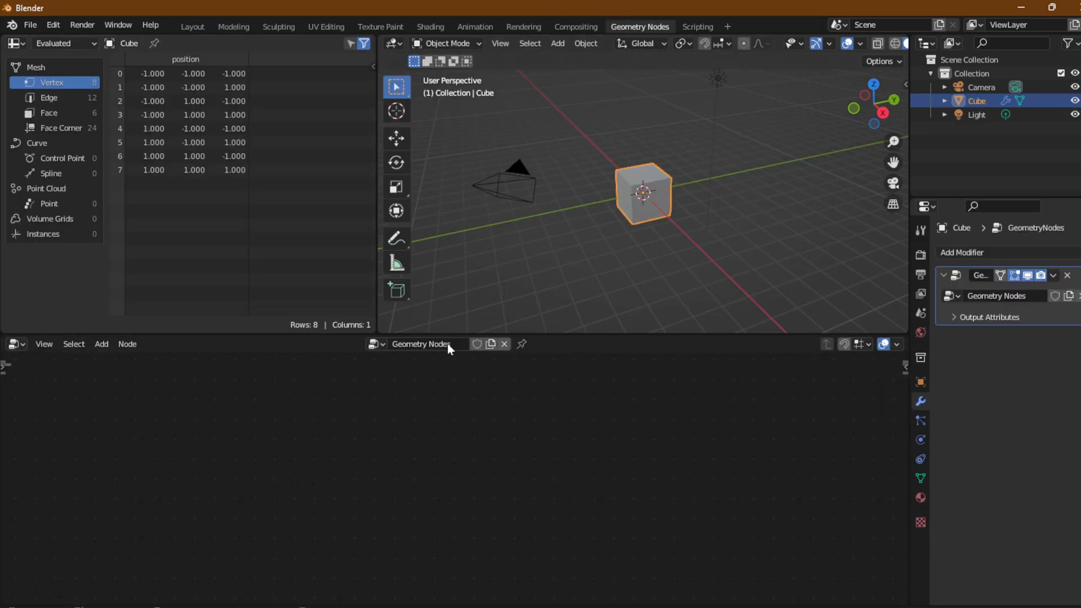
pyautogui.scroll(6, 463, 471)
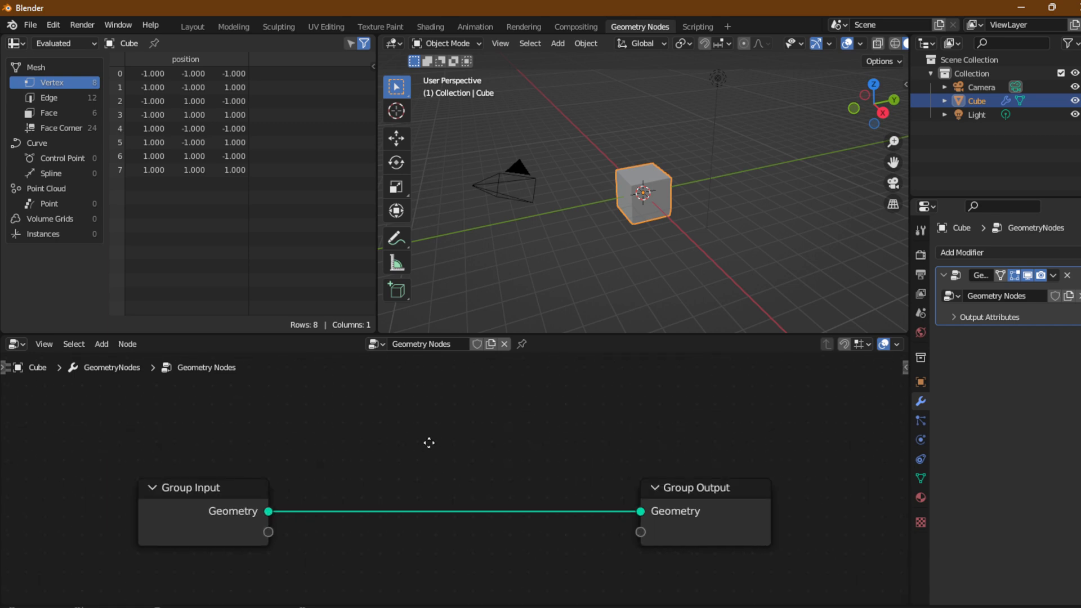
pyautogui.moveTo(429, 444); pyautogui.dragTo(438, 389, button='middle')
pyautogui.click(196, 468)
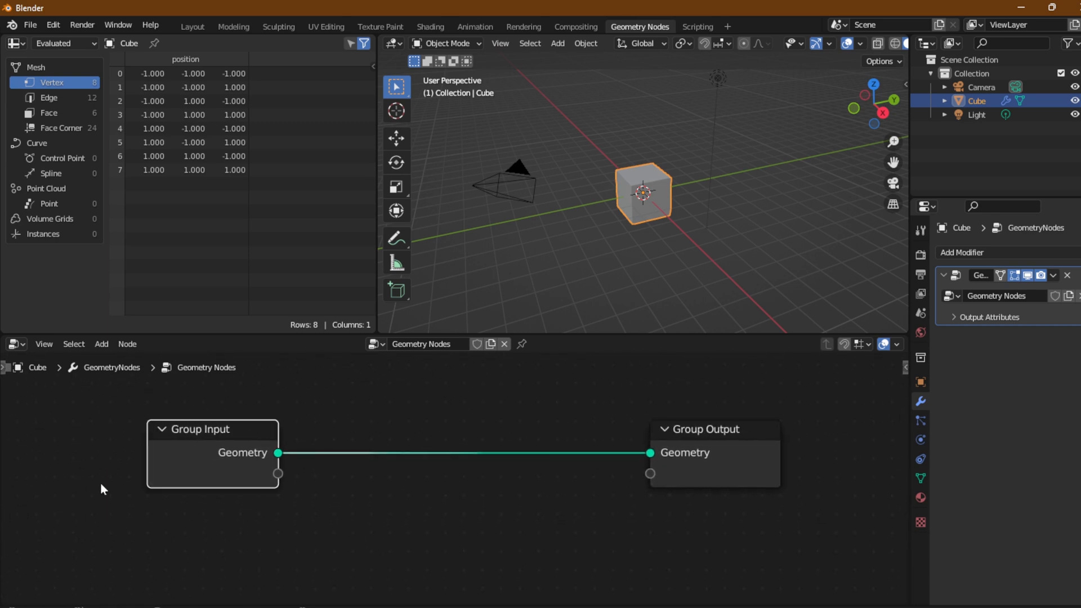
pyautogui.click(735, 465)
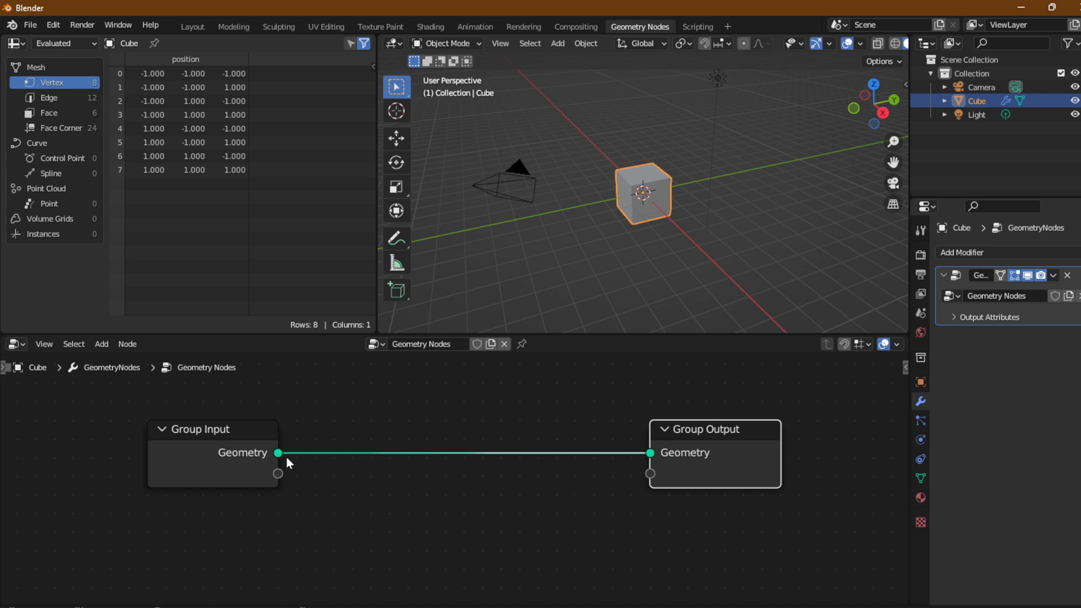
pyautogui.click(236, 457)
pyautogui.click(717, 454)
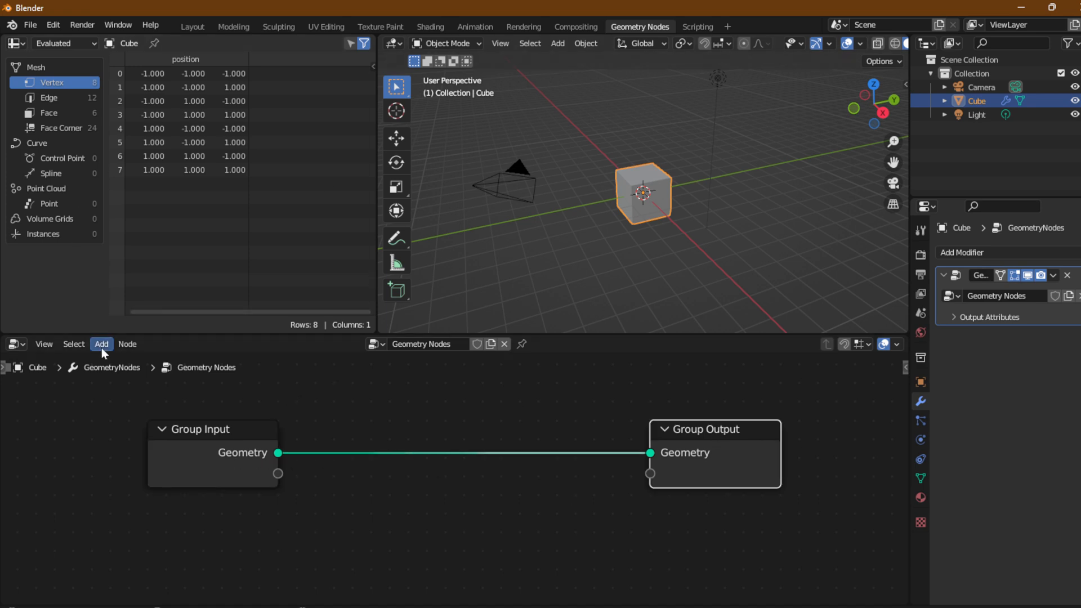
# Step: Delete the Group Input node from the node tree
pyautogui.click(185, 433)
pyautogui.scroll(-2, 261, 449)
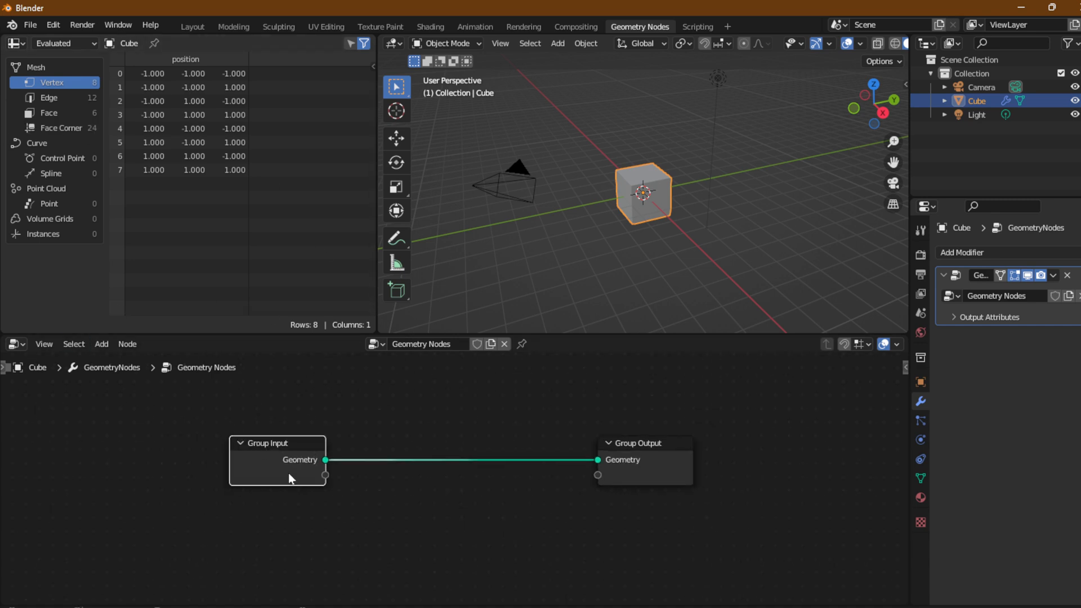
pyautogui.press('Delete')
# Step: Add a Cube mesh primitive node and connect its Mesh output to the Group Output's Geometry input
pyautogui.click(113, 344)
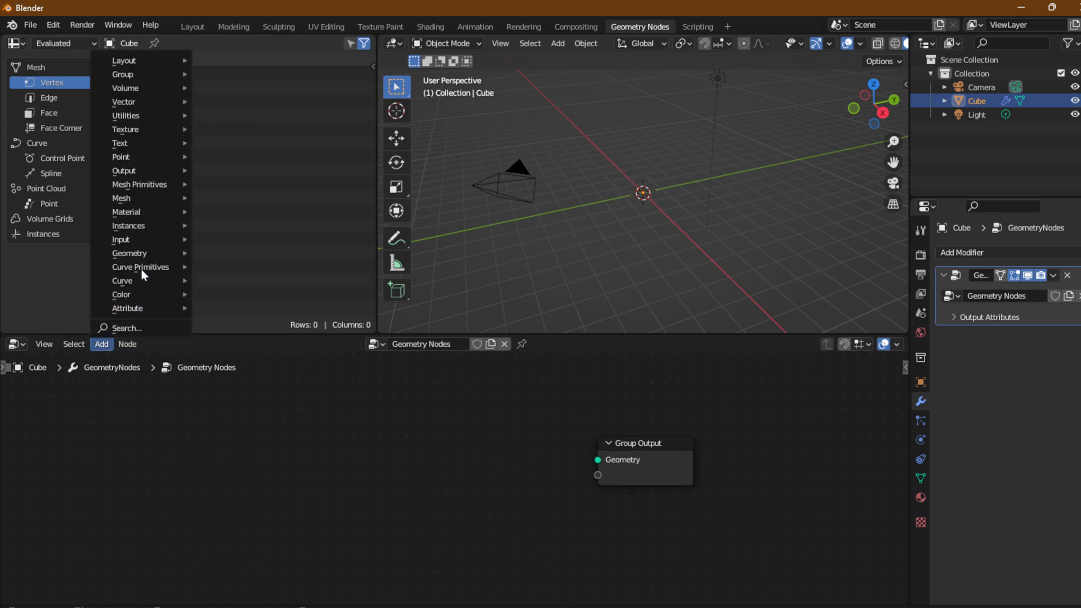
pyautogui.moveTo(119, 185)
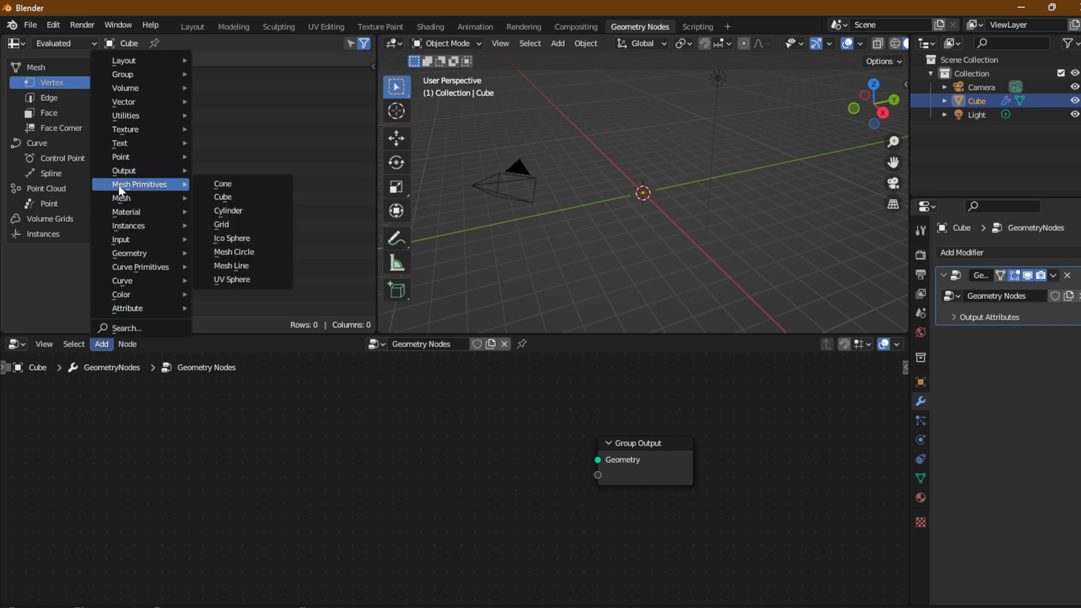
pyautogui.click(255, 201)
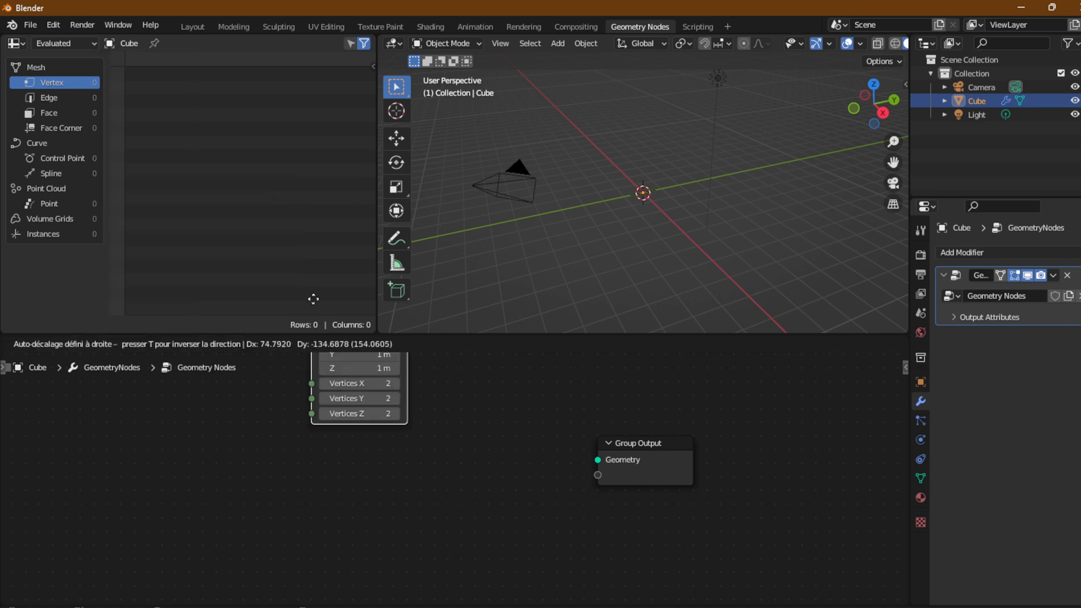
pyautogui.click(363, 414)
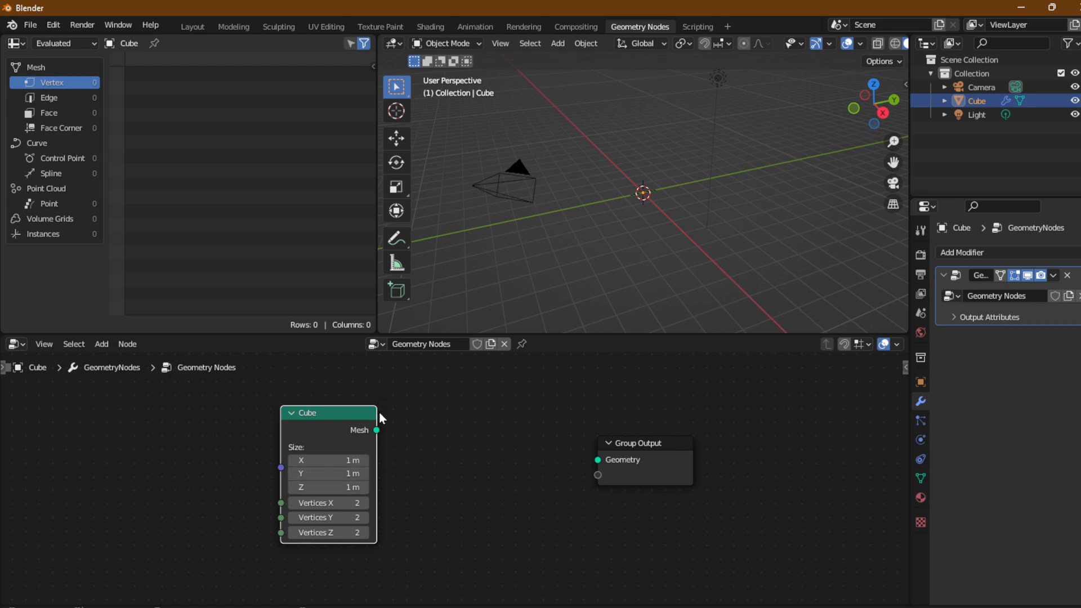
pyautogui.moveTo(376, 430); pyautogui.dragTo(598, 458)
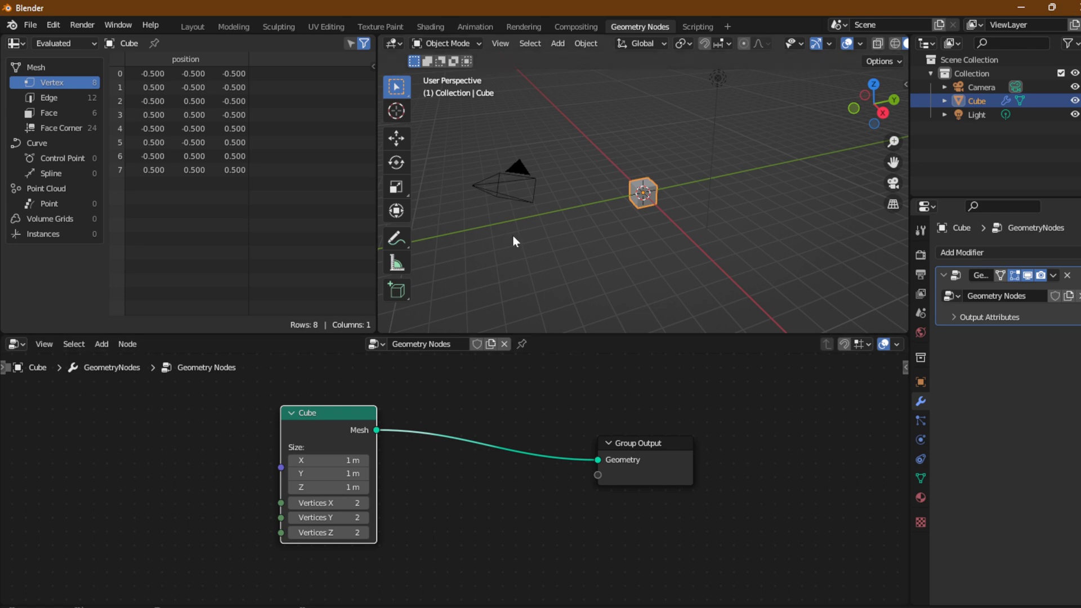
# Step: Set the Cube node's size to X 3.9 m, Y 2.2 m, Z 3.7 m and space it farther from the Group Output node
pyautogui.scroll(4, 683, 194)
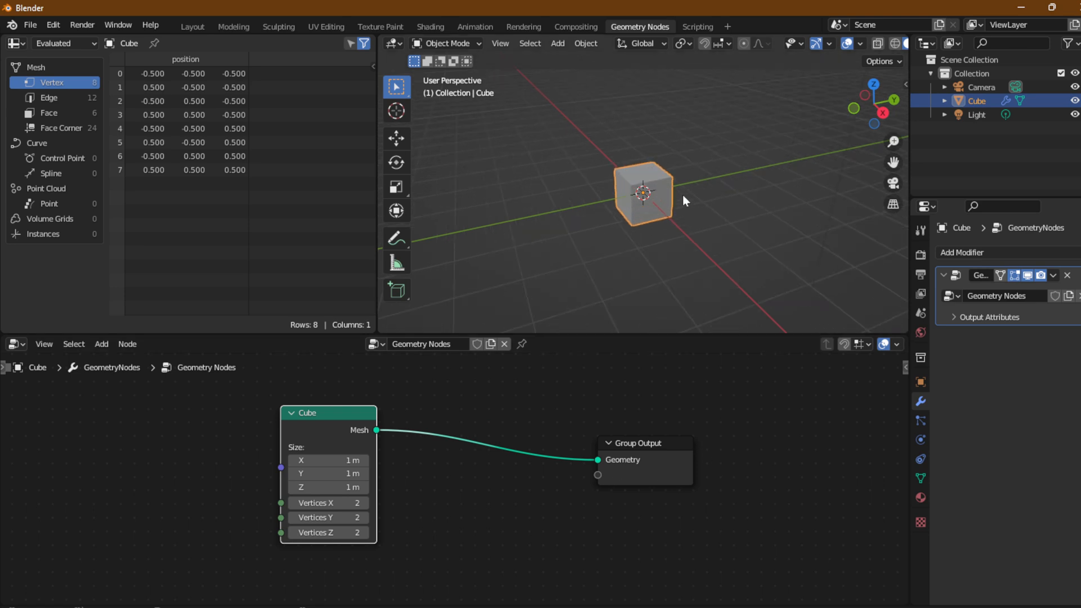
pyautogui.moveTo(340, 459); pyautogui.dragTo(312, 503)
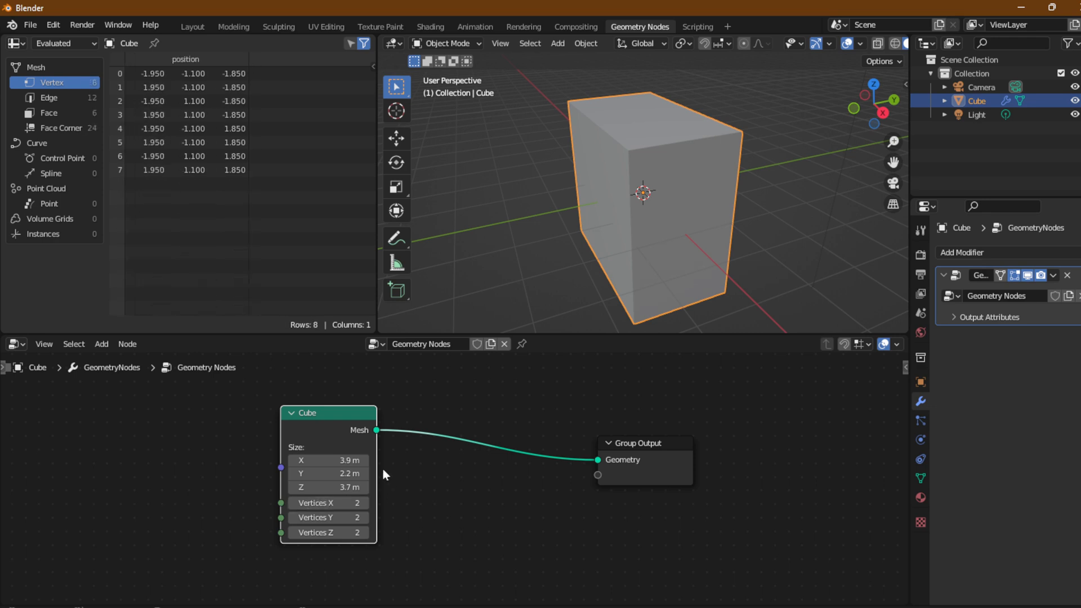
pyautogui.moveTo(342, 428); pyautogui.dragTo(232, 439)
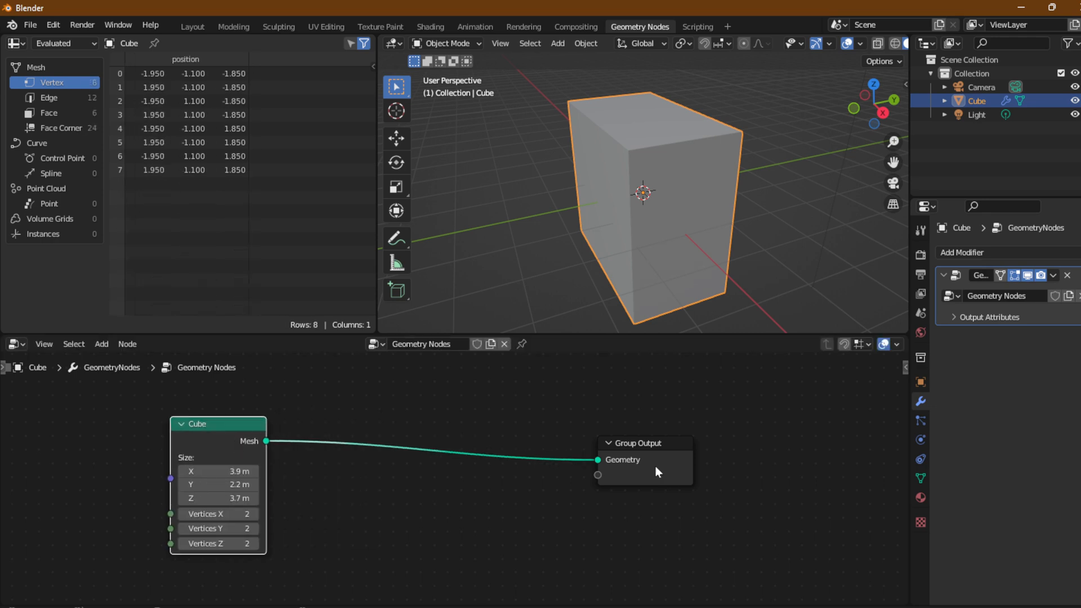
pyautogui.moveTo(654, 465); pyautogui.dragTo(723, 452)
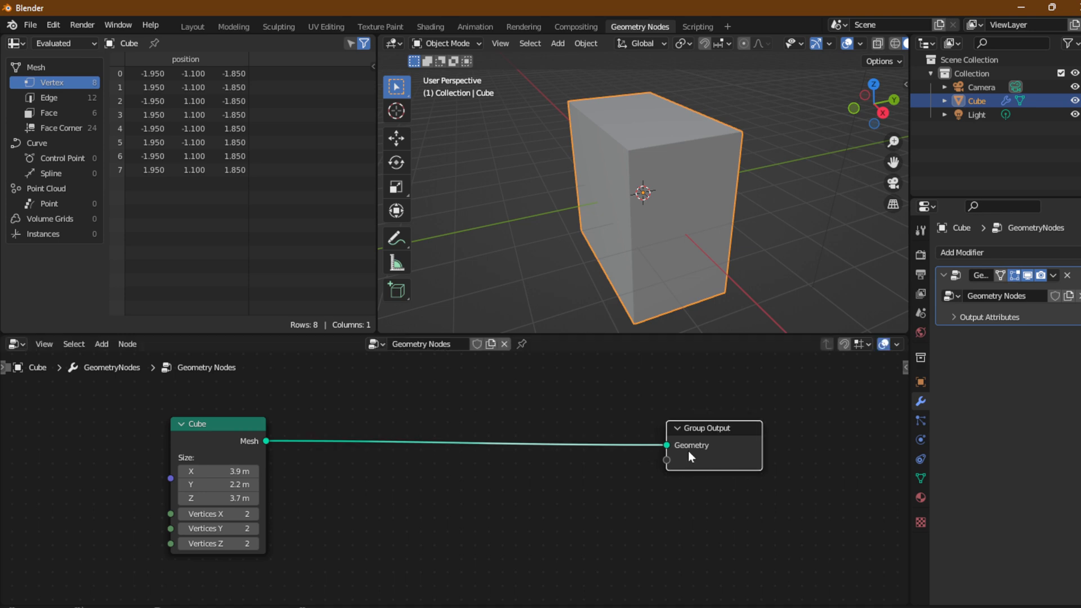
# Step: Insert a Set Position node on the link between the Cube and Group Output nodes
pyautogui.scroll(1, 687, 451)
pyautogui.click(100, 344)
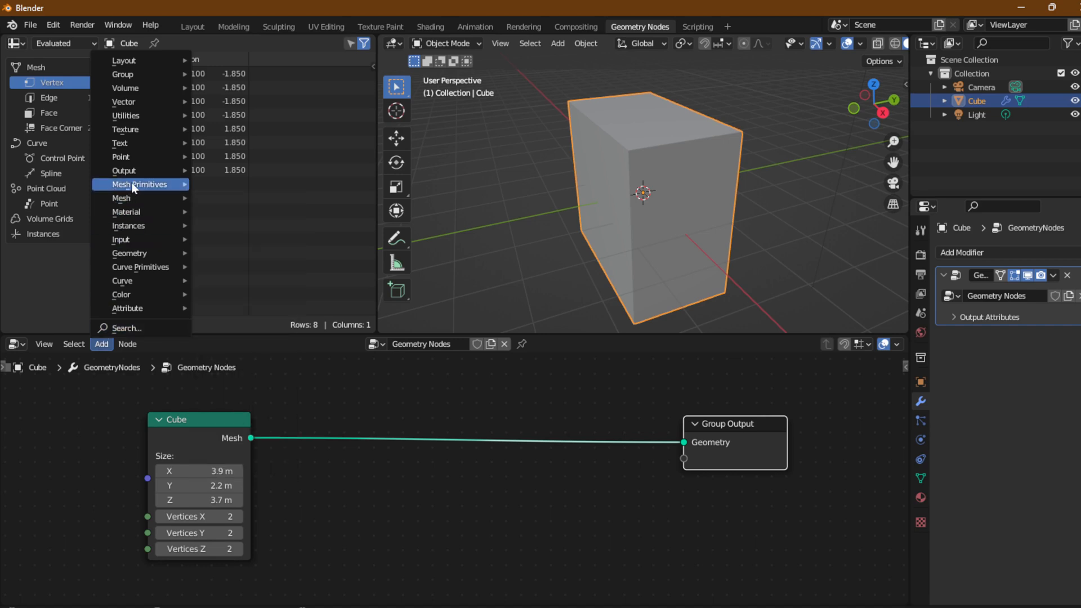
pyautogui.moveTo(141, 184)
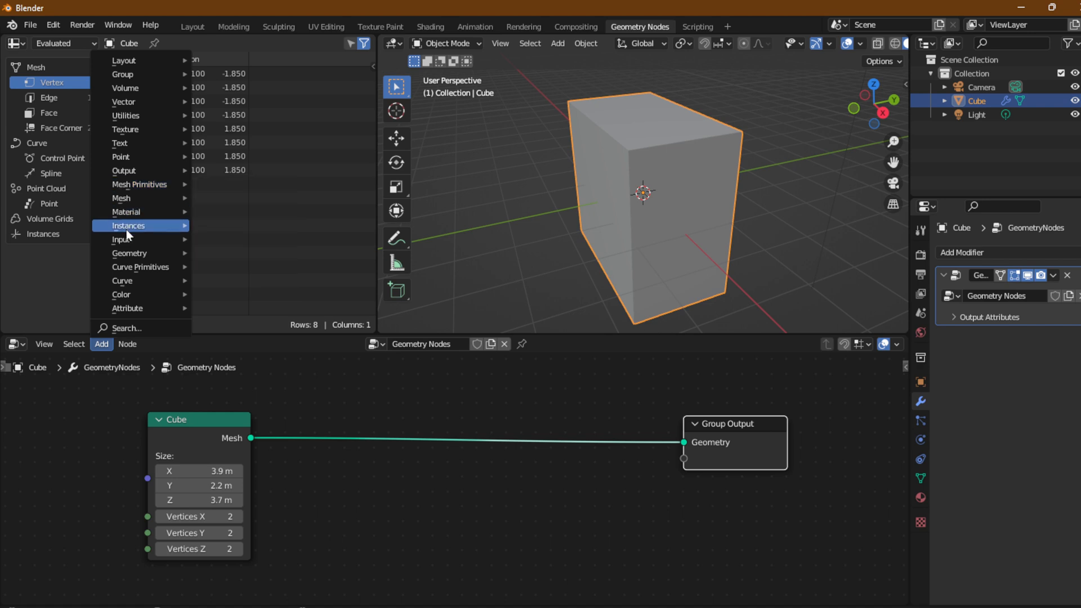
pyautogui.moveTo(121, 254)
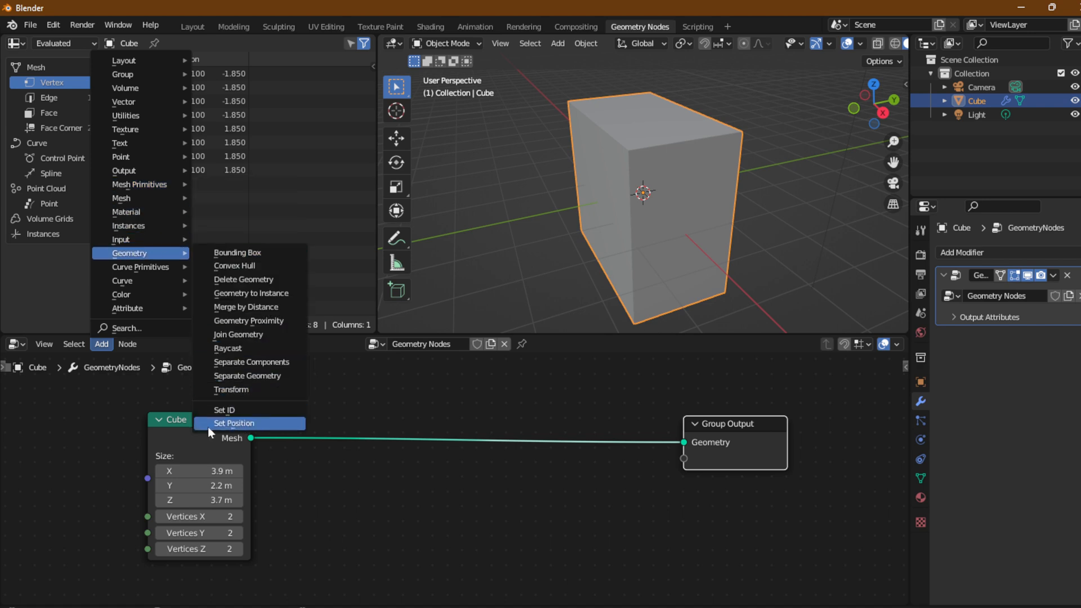
pyautogui.click(268, 424)
pyautogui.click(486, 417)
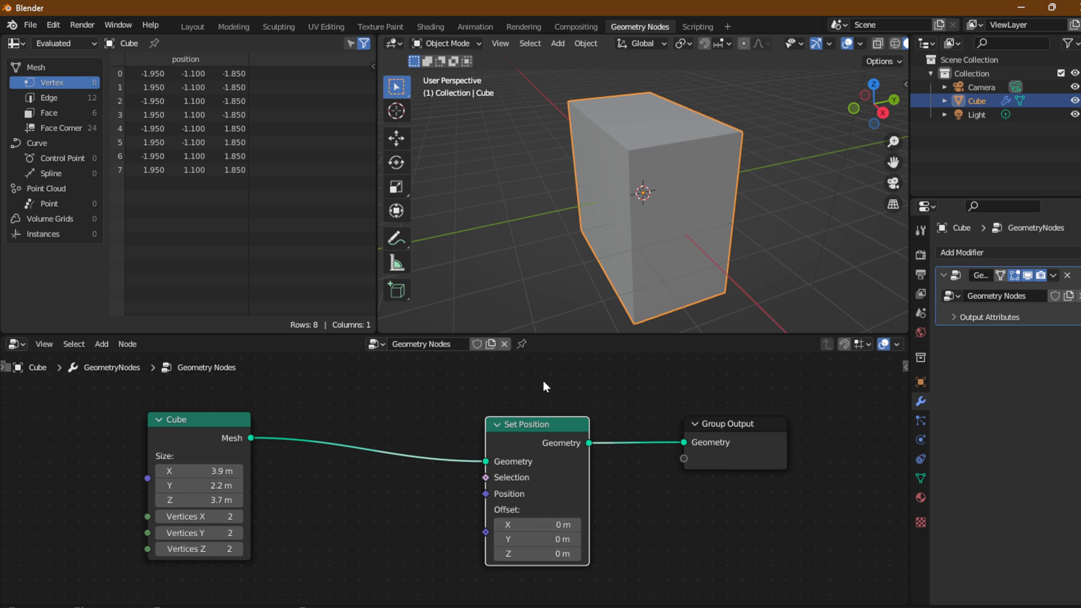
# Step: Show the cube's object properties and set the Set Position node's offset to X 2.1 m, Y -0.9 m, Z 1.3 m
pyautogui.scroll(-4, 604, 329)
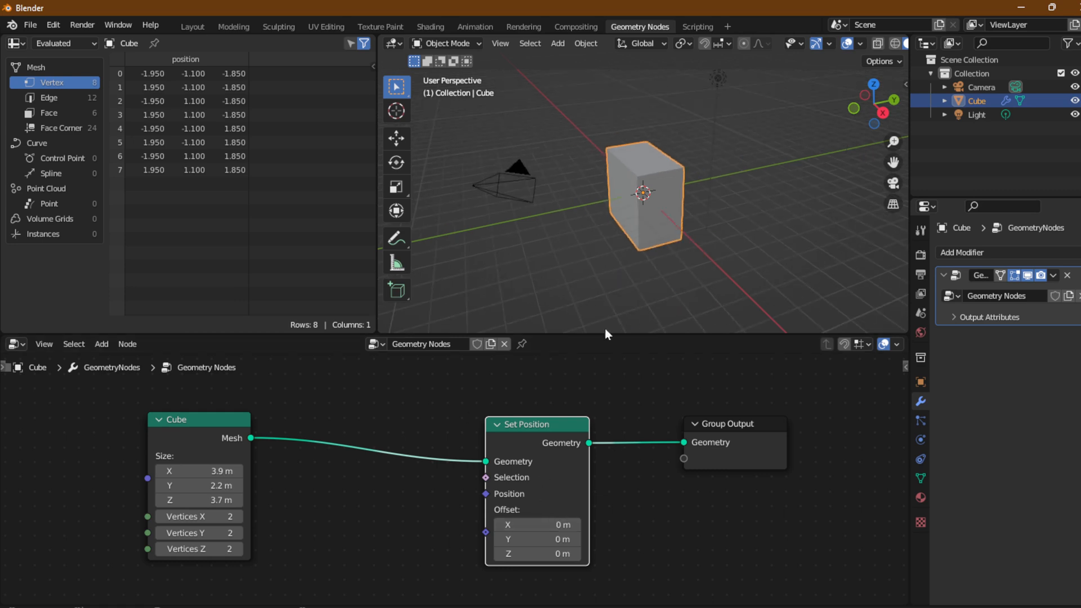
pyautogui.click(921, 382)
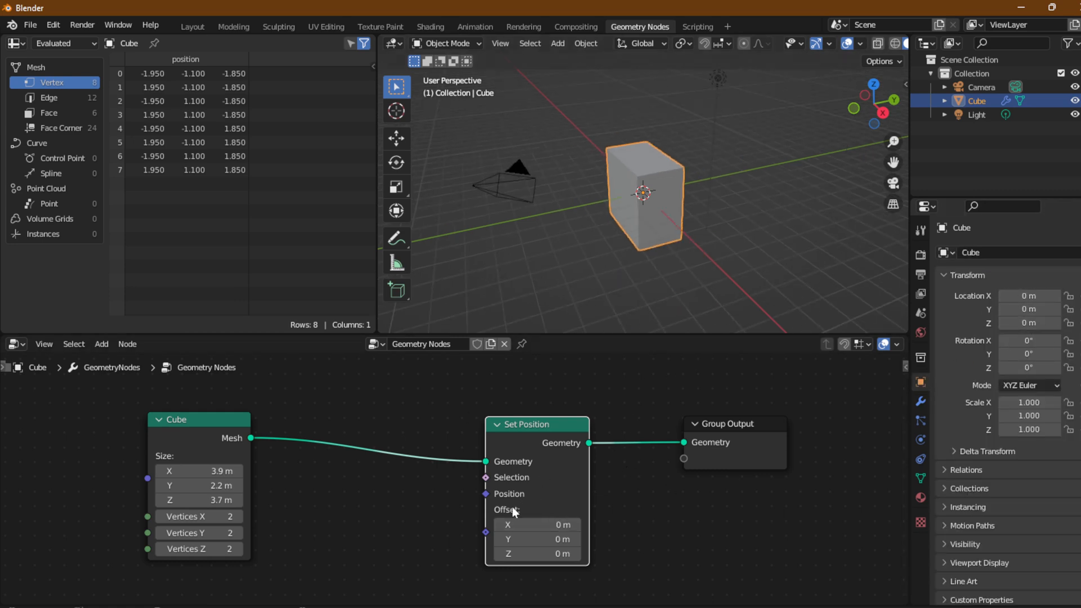
pyautogui.moveTo(535, 525); pyautogui.dragTo(528, 554)
# Step: Rearrange the Cube and Set Position nodes to leave free space between and below them
pyautogui.moveTo(182, 433); pyautogui.dragTo(201, 401)
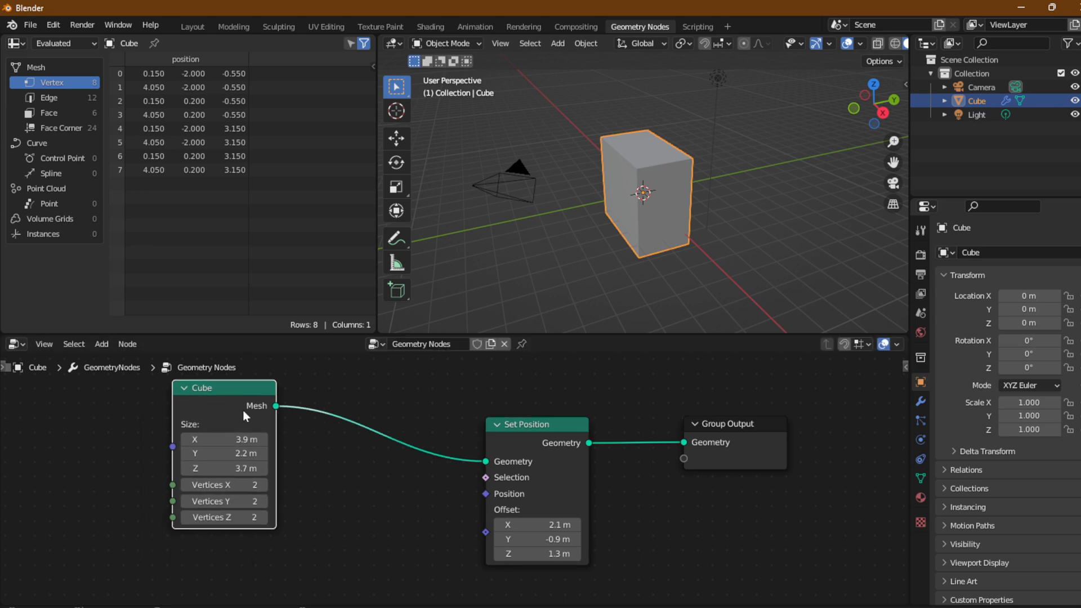
pyautogui.scroll(-2, 467, 472)
pyautogui.moveTo(312, 421); pyautogui.dragTo(154, 417)
pyautogui.click(142, 400)
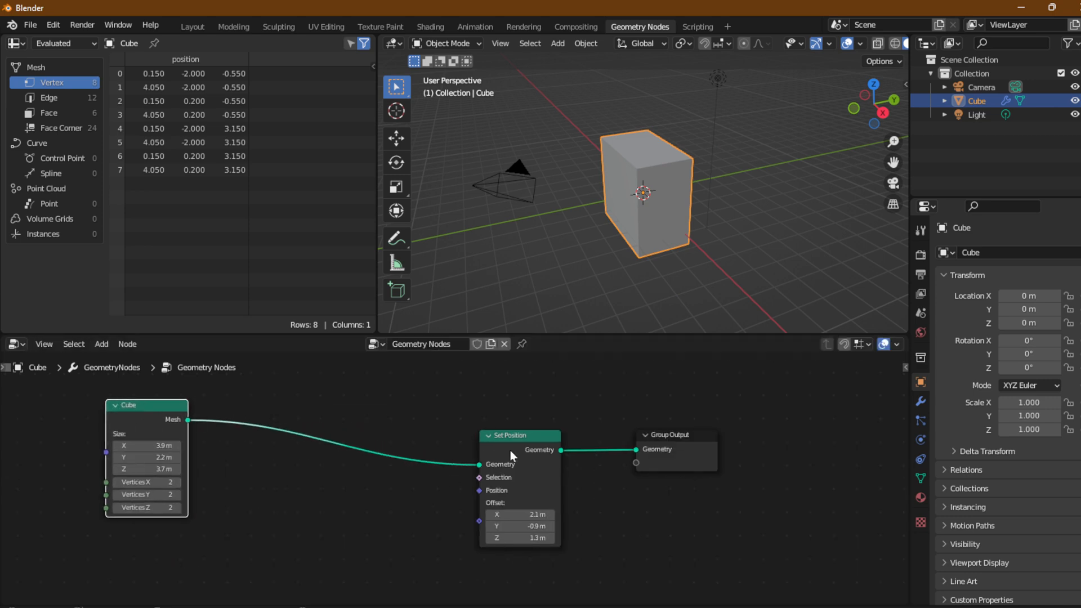
pyautogui.moveTo(512, 451)
pyautogui.mouseDown()
pyautogui.moveTo(519, 479)
pyautogui.moveTo(505, 437)
pyautogui.mouseUp()
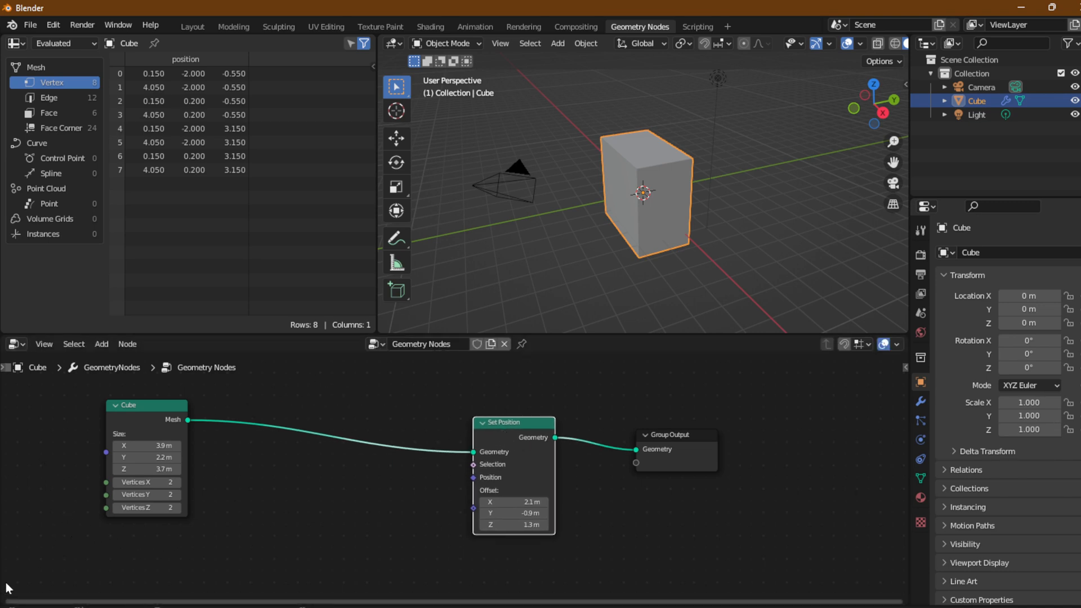
# Step: Add a Combine XYZ node between Cube and Set Position, and connect its Vector output to the Set Position node's Position input
pyautogui.click(99, 349)
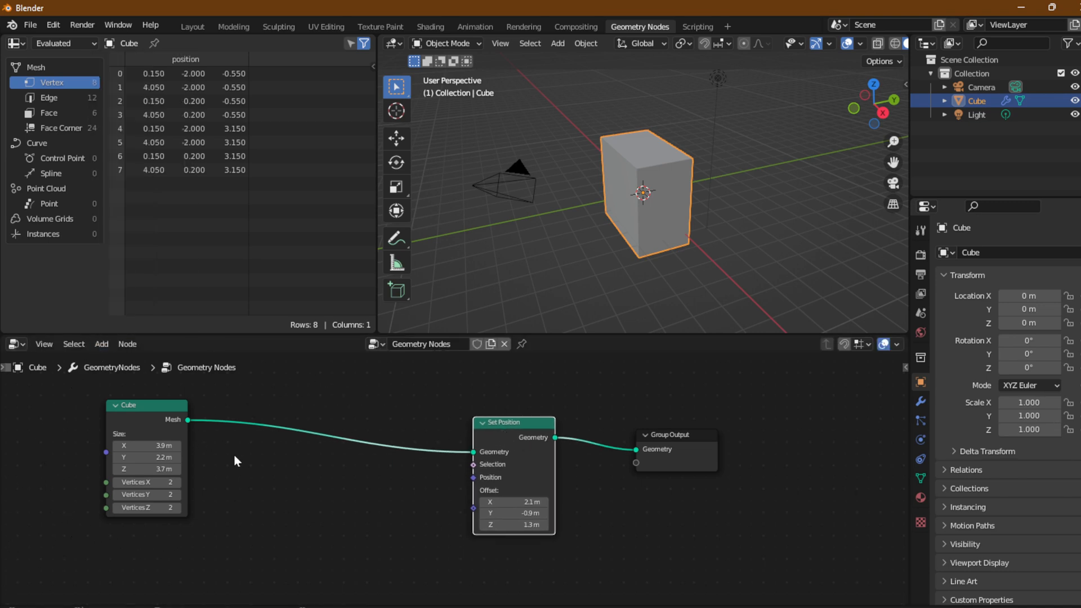
pyautogui.click(100, 342)
pyautogui.click(107, 345)
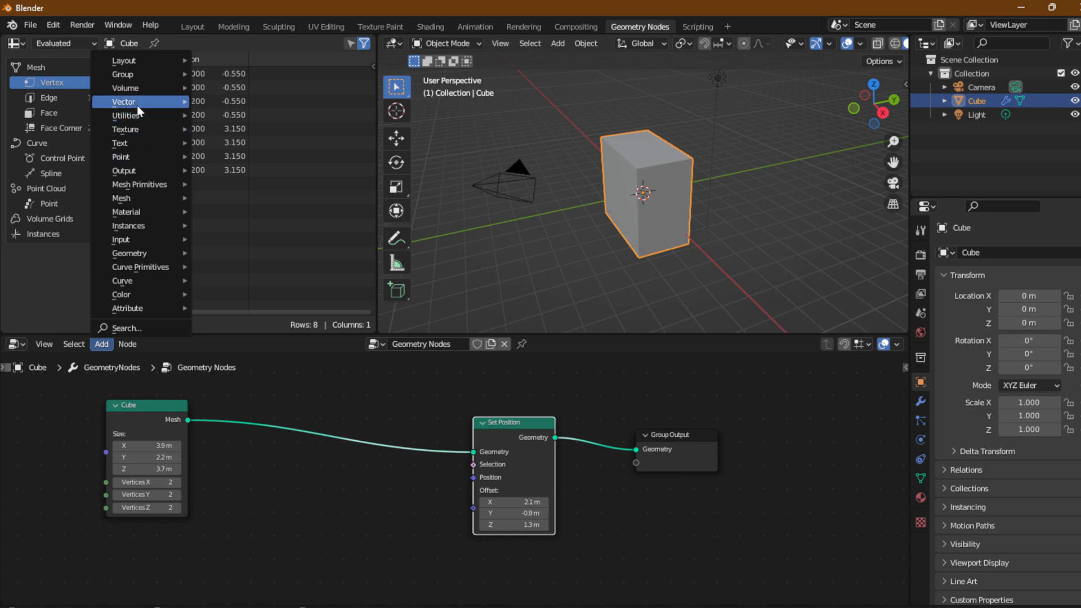
pyautogui.moveTo(136, 102)
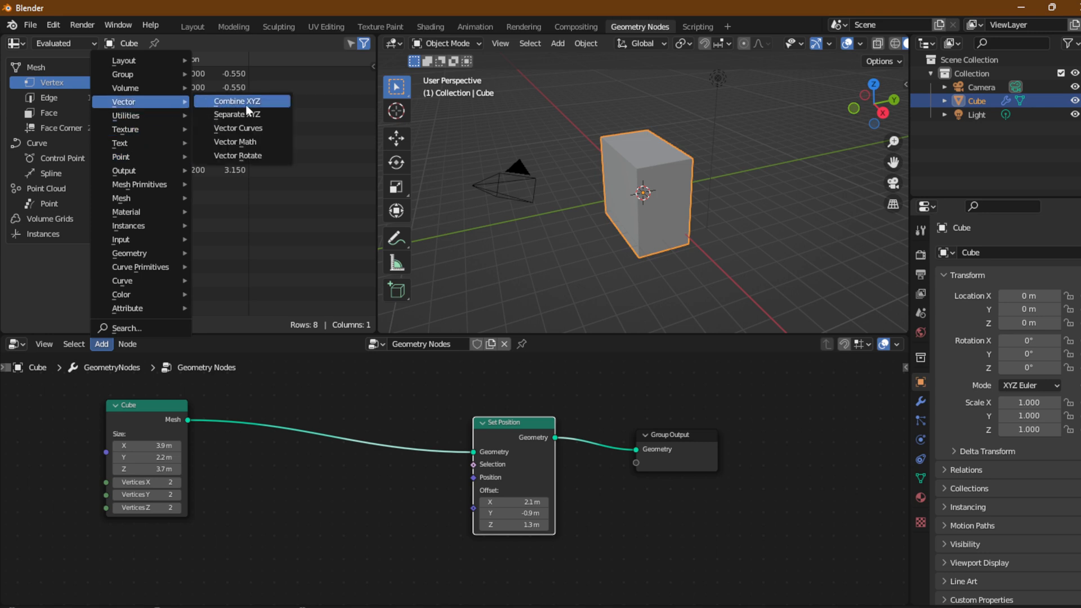
pyautogui.click(276, 102)
pyautogui.click(306, 466)
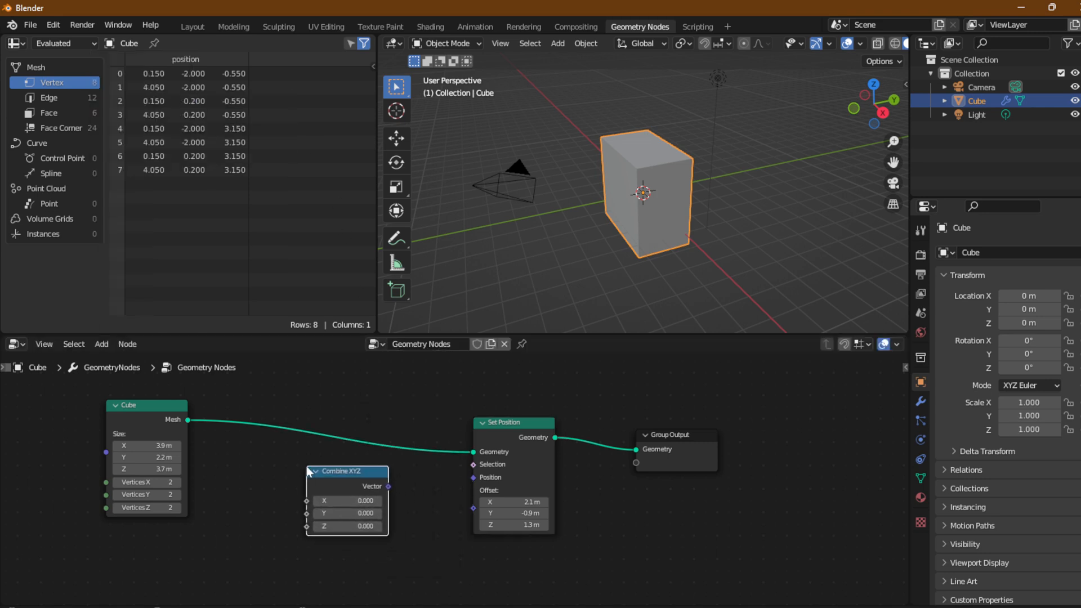
pyautogui.moveTo(388, 485); pyautogui.dragTo(477, 477)
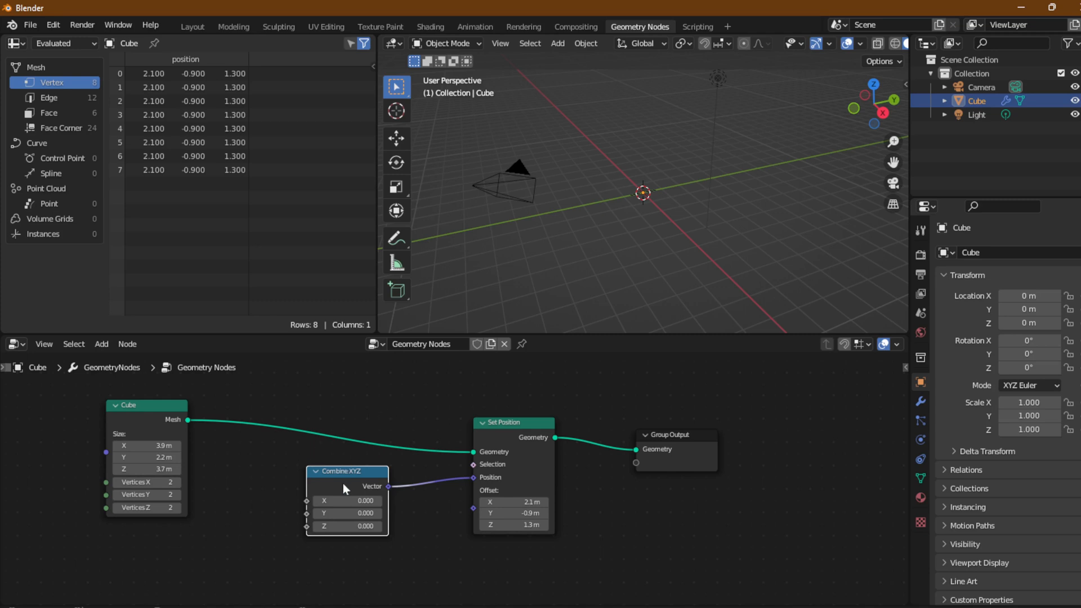
# Step: Set the Combine XYZ node's X to 5 and Y to 3.1
pyautogui.click(347, 500)
pyautogui.write('5')
pyautogui.press('Return')
pyautogui.click(346, 512)
pyautogui.write('3.1')
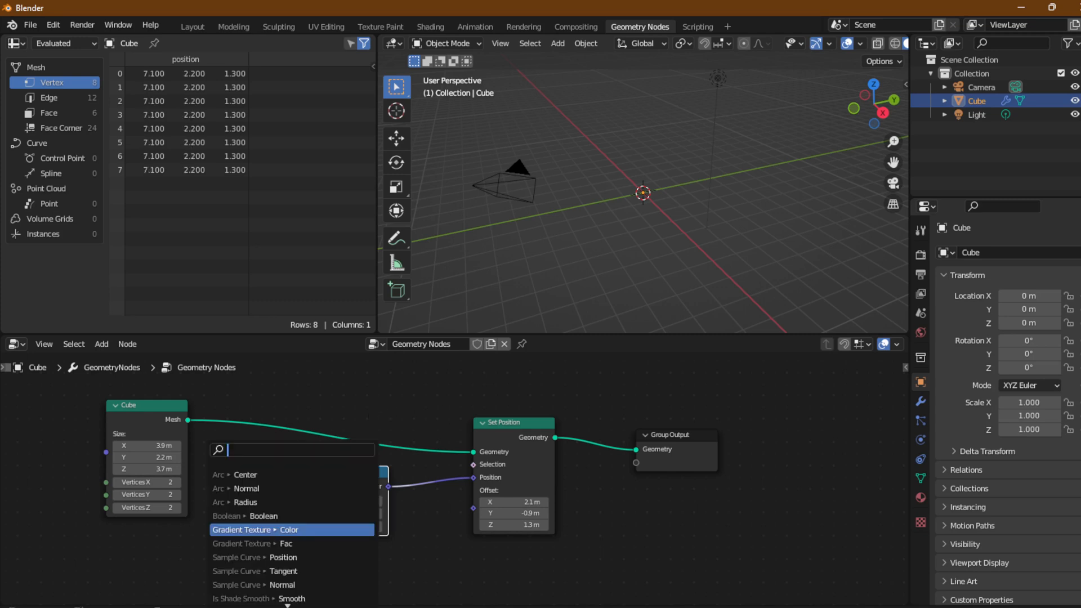
pyautogui.press('Return')
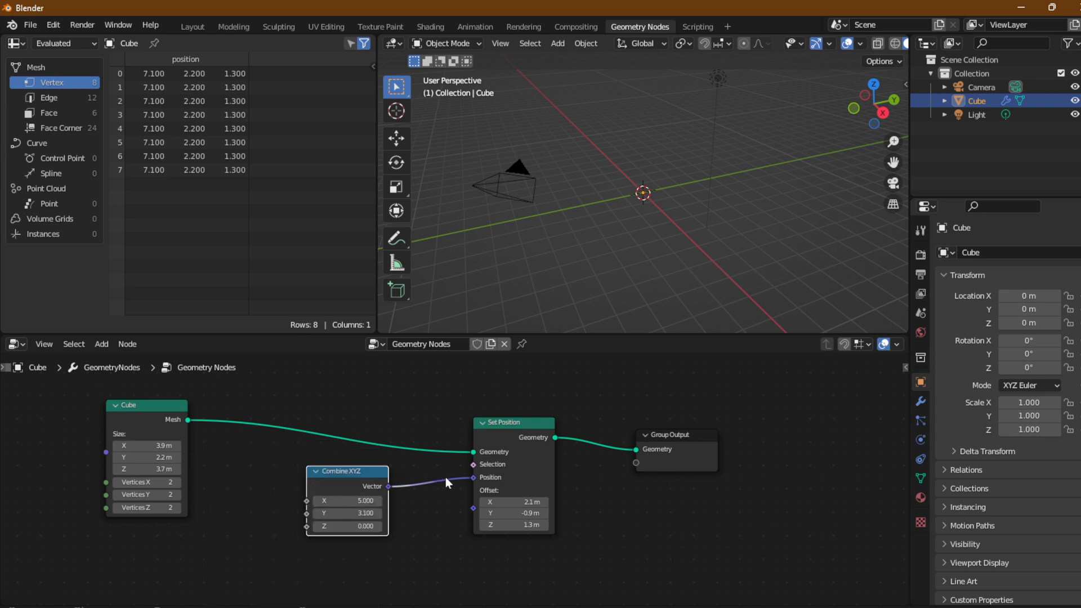
# Step: Replace the Combine XYZ node with a Position input node linked to the Set Position node's Position input
pyautogui.moveTo(358, 473); pyautogui.dragTo(190, 534)
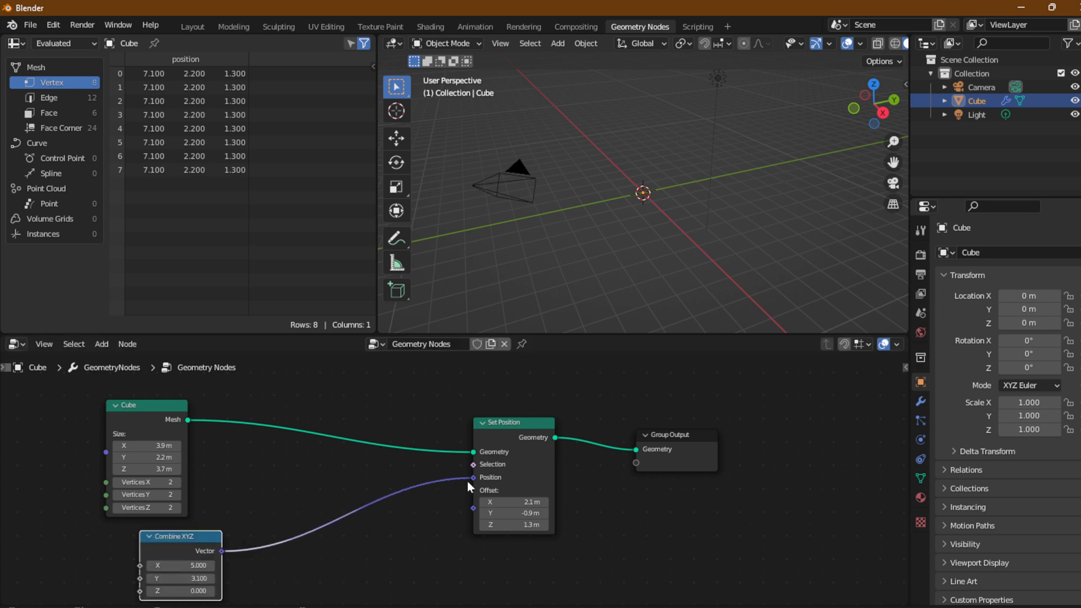
pyautogui.press('Delete')
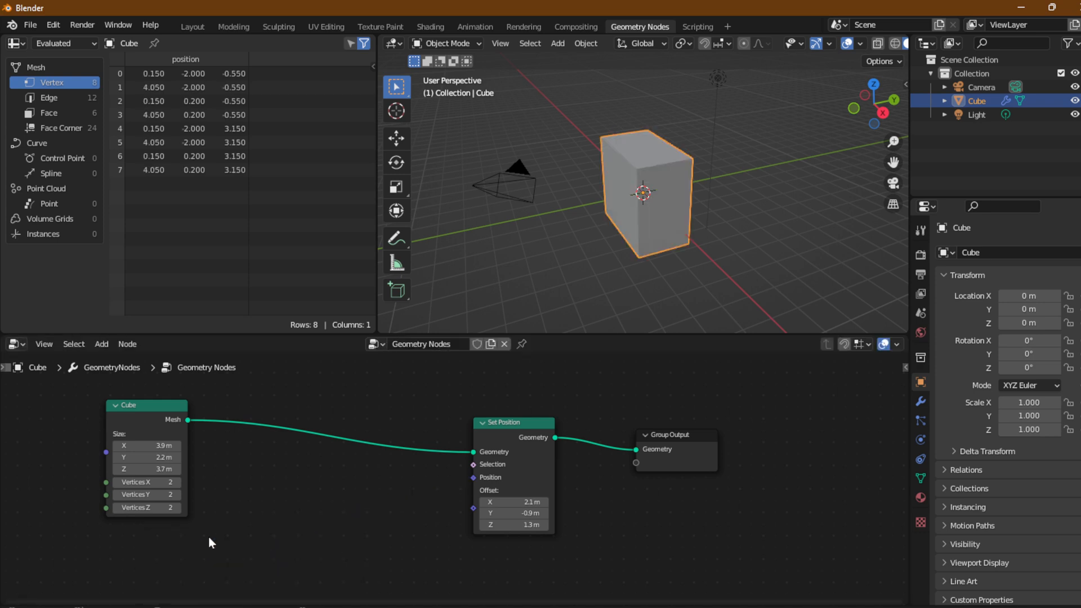
pyautogui.click(100, 344)
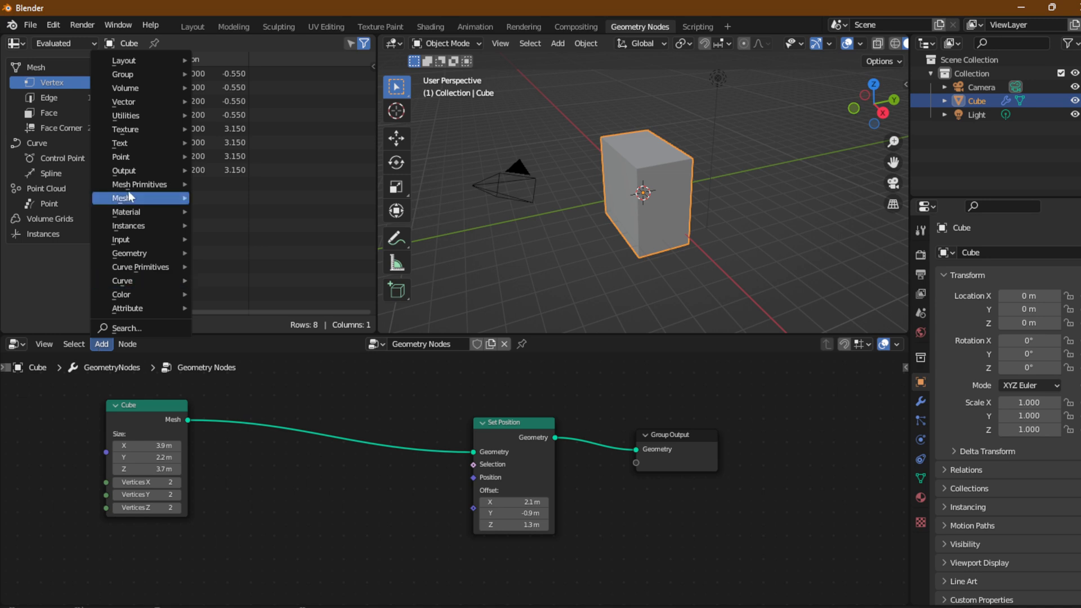
pyautogui.moveTo(128, 181)
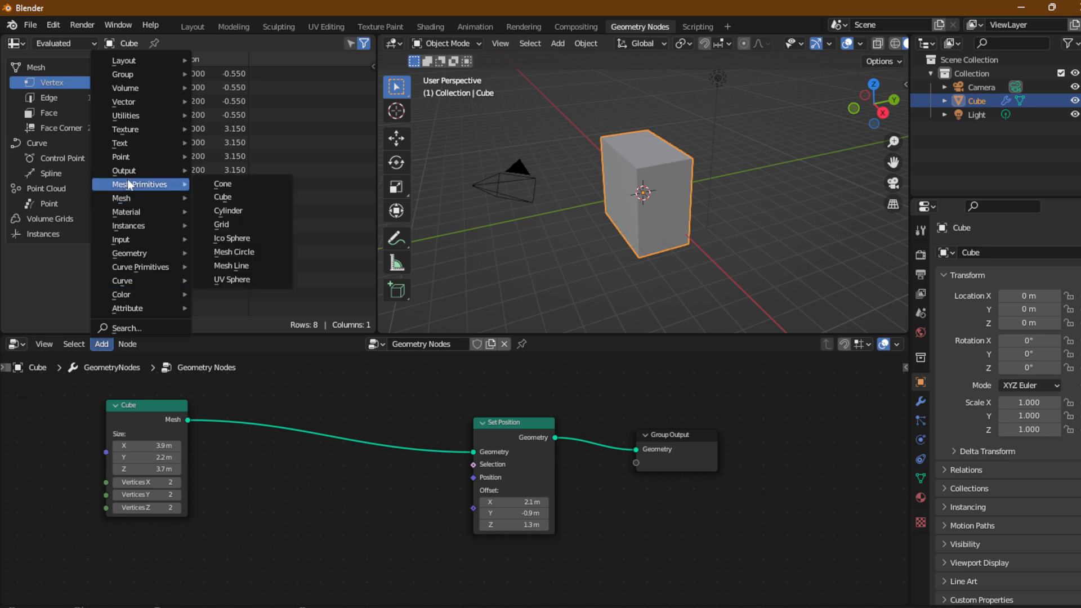
pyautogui.moveTo(126, 241)
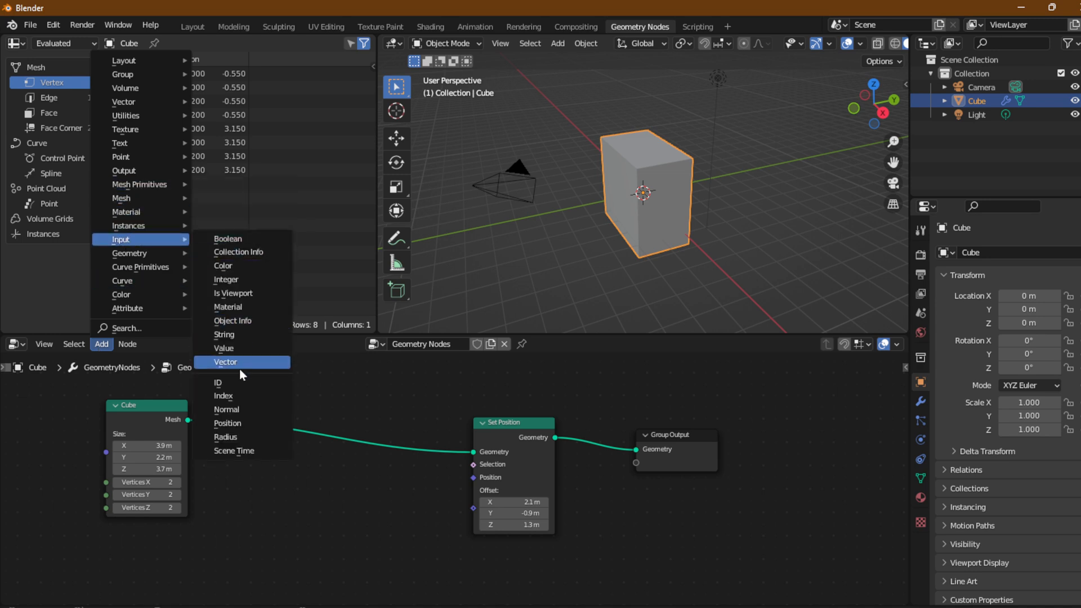
pyautogui.click(247, 424)
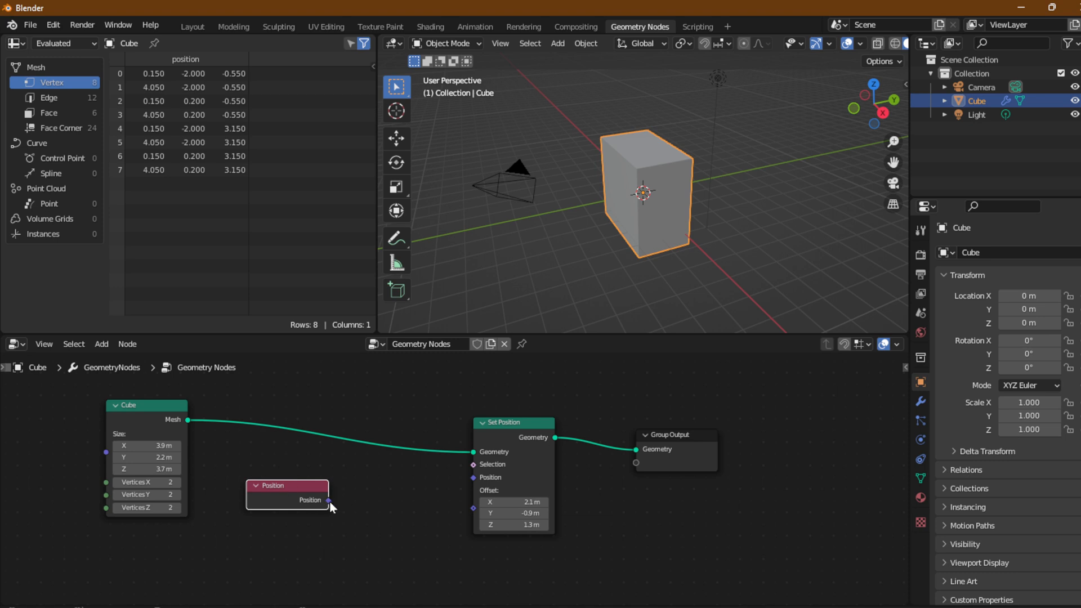
pyautogui.moveTo(327, 500); pyautogui.dragTo(478, 477)
pyautogui.moveTo(307, 481); pyautogui.dragTo(271, 485)
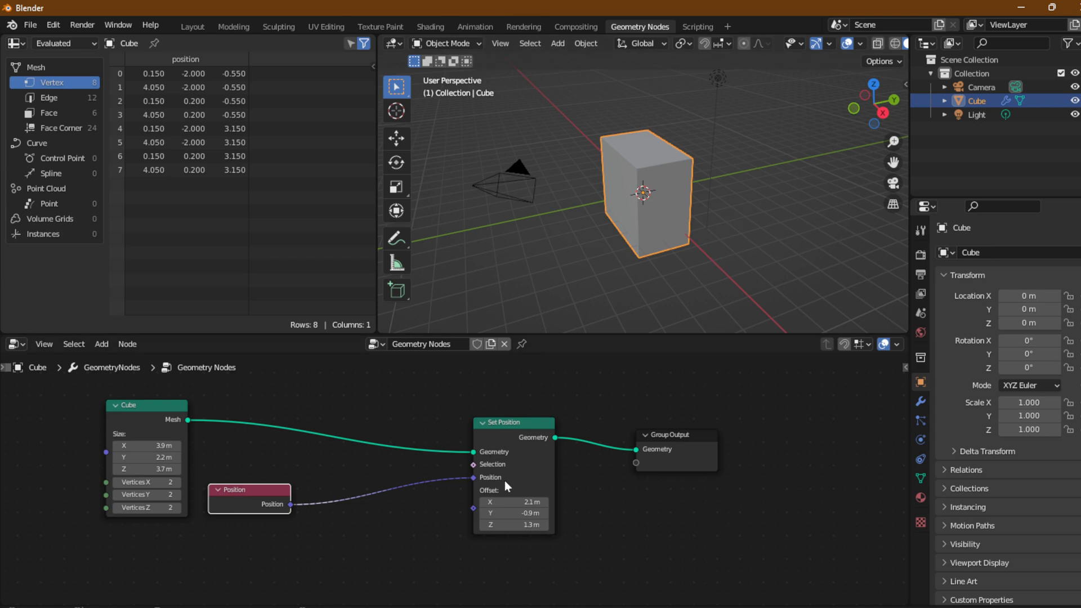
# Step: Add a Combine XYZ node directly below the Position node
pyautogui.click(94, 343)
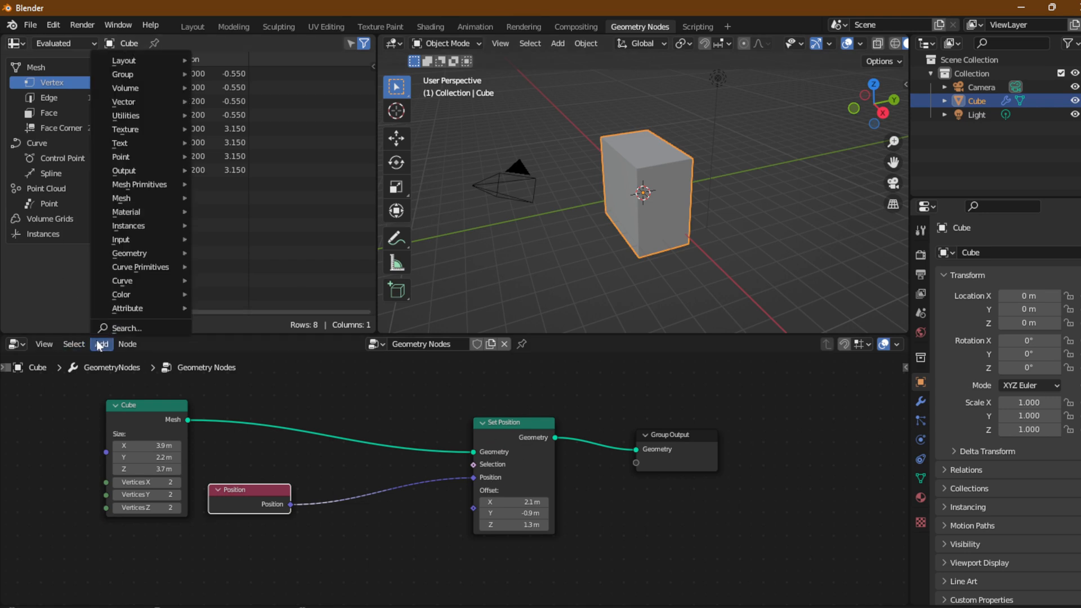
pyautogui.moveTo(130, 94)
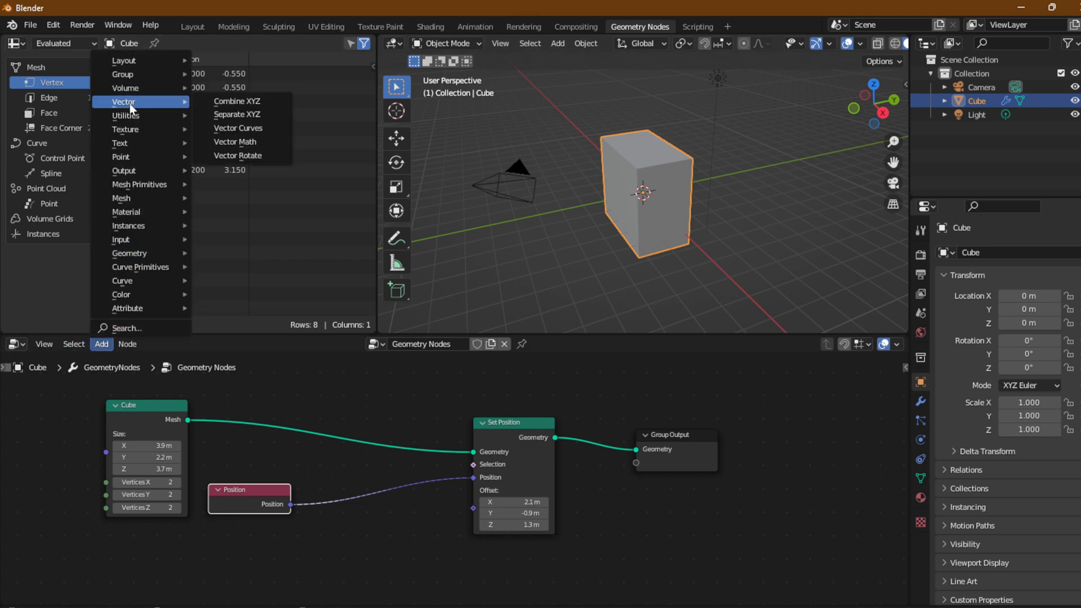
pyautogui.click(235, 100)
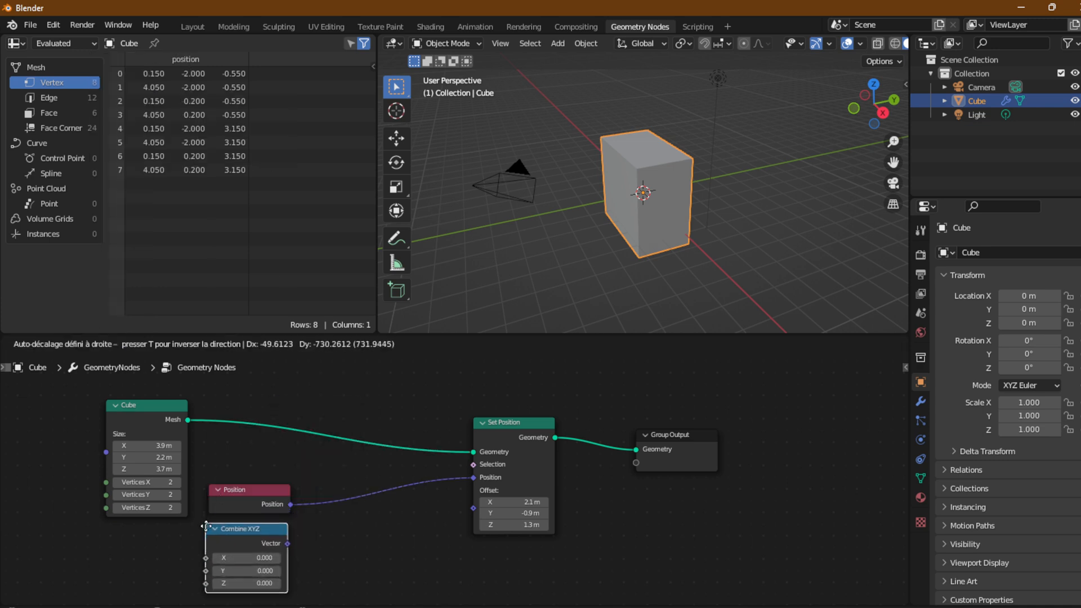
pyautogui.click(251, 531)
pyautogui.moveTo(302, 505); pyautogui.dragTo(336, 436, button='middle')
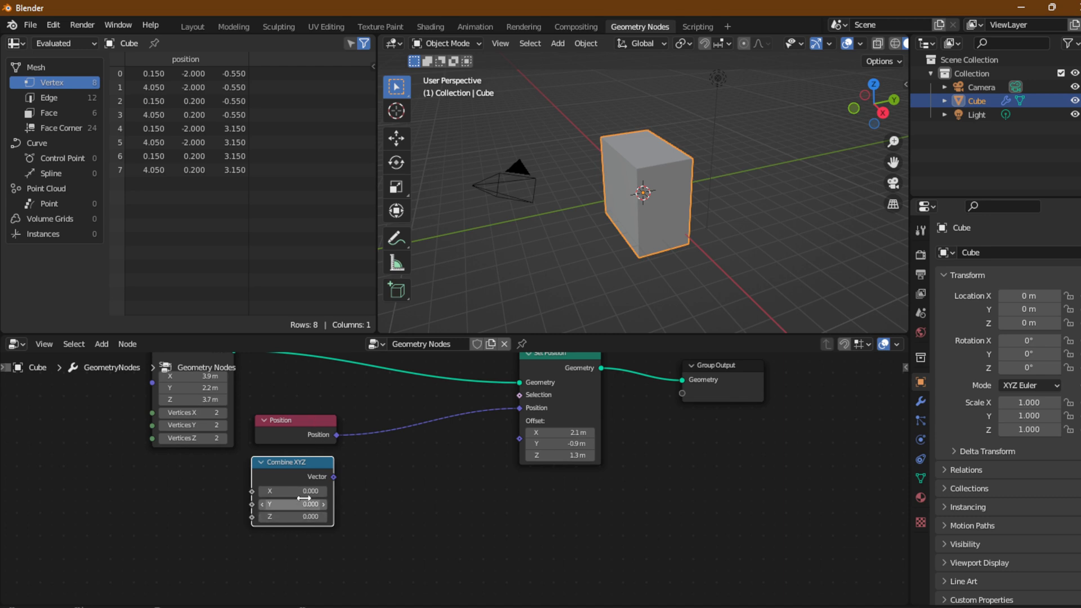
pyautogui.click(292, 421)
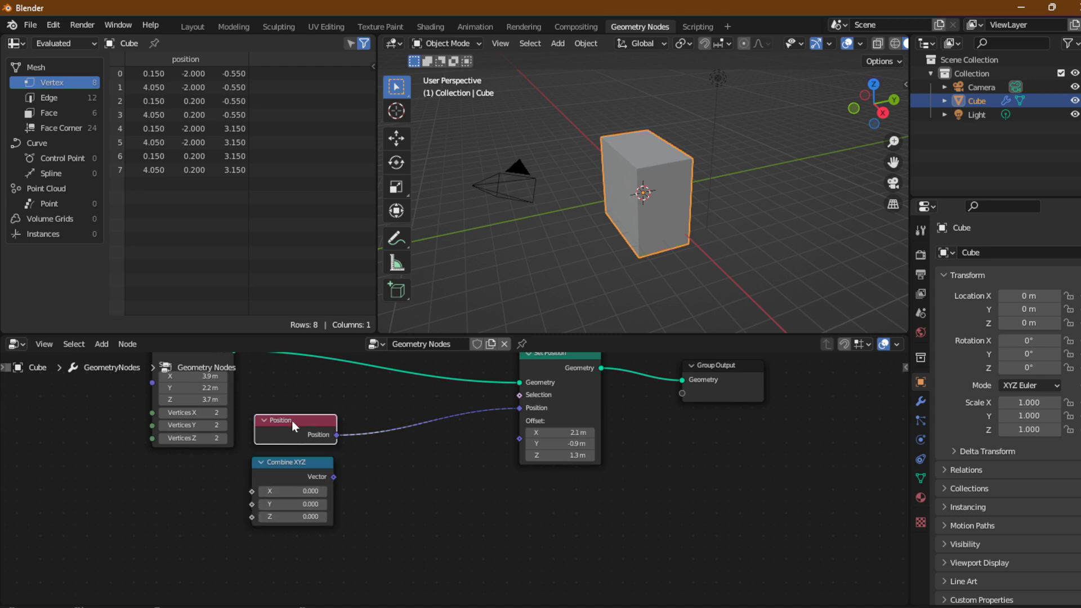
pyautogui.click(279, 471)
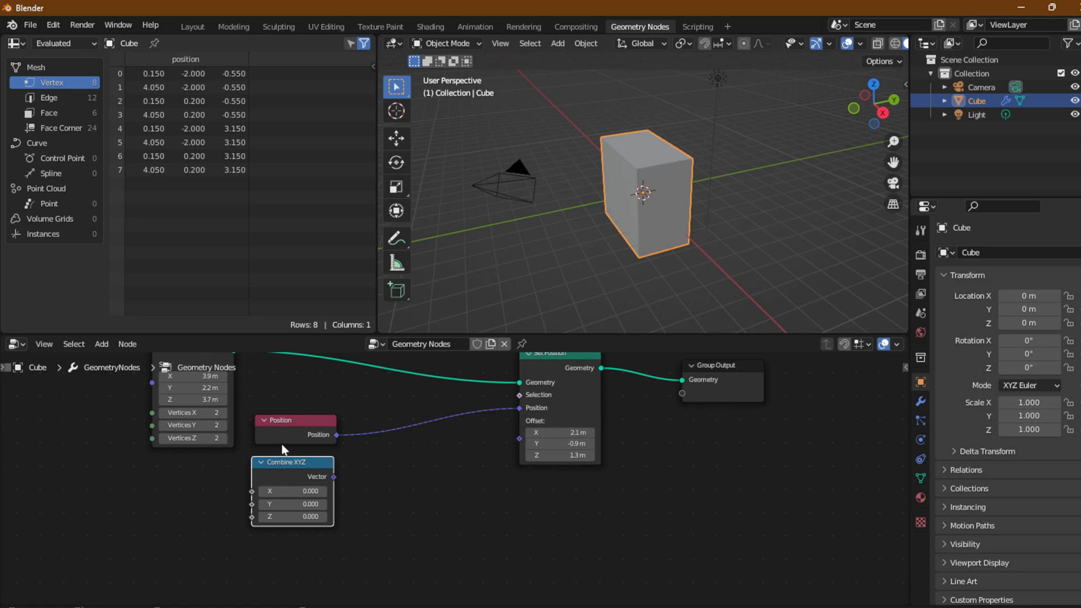
# Step: Insert a Vector Math node with the Add operation on the link between the Position and Set Position nodes
pyautogui.click(102, 345)
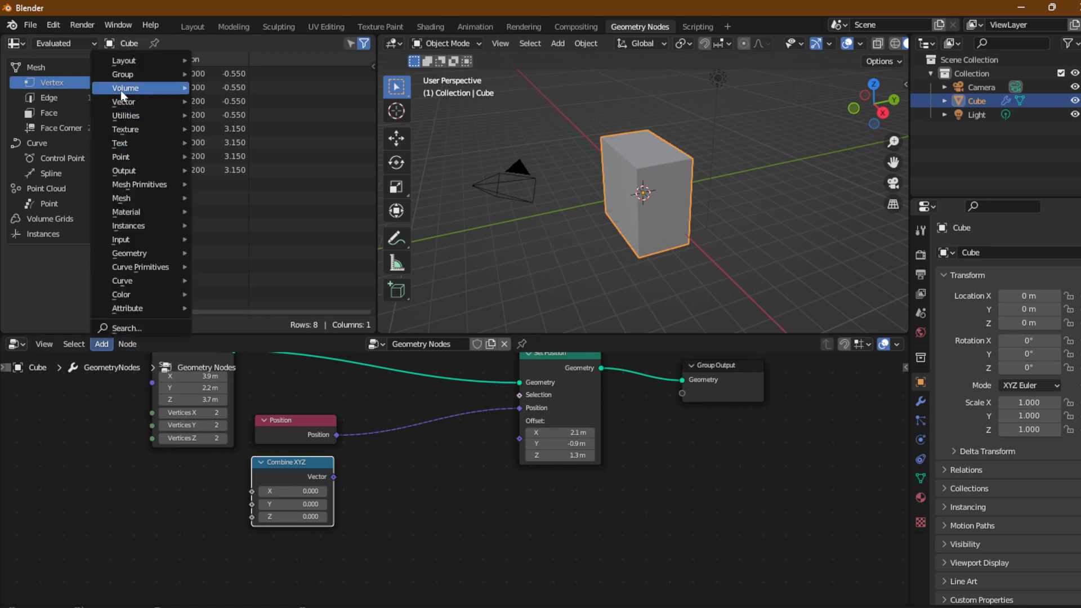
pyautogui.moveTo(121, 101)
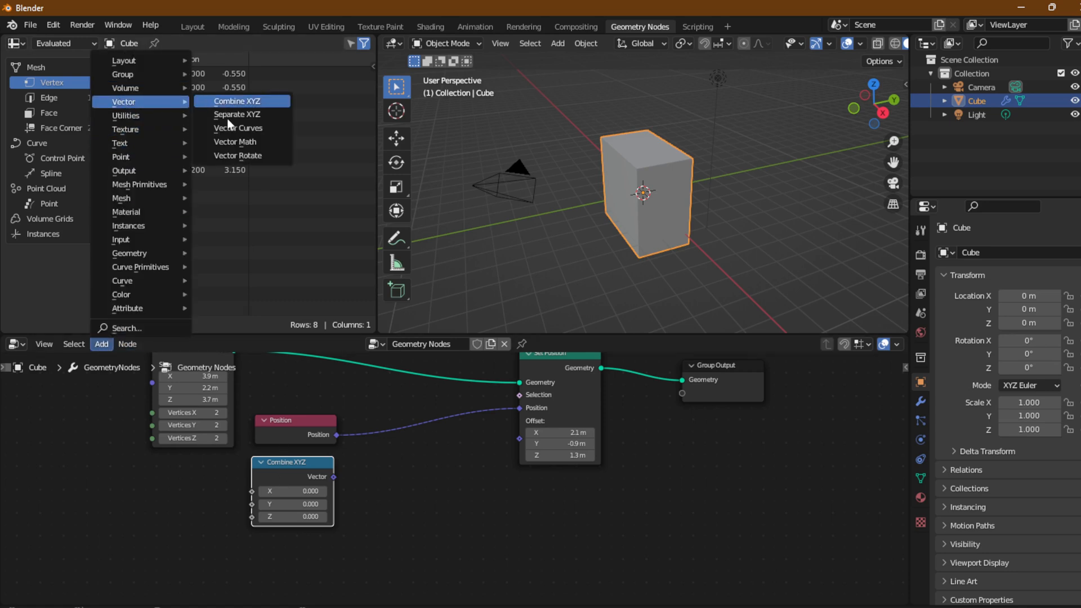
pyautogui.click(251, 143)
pyautogui.click(382, 406)
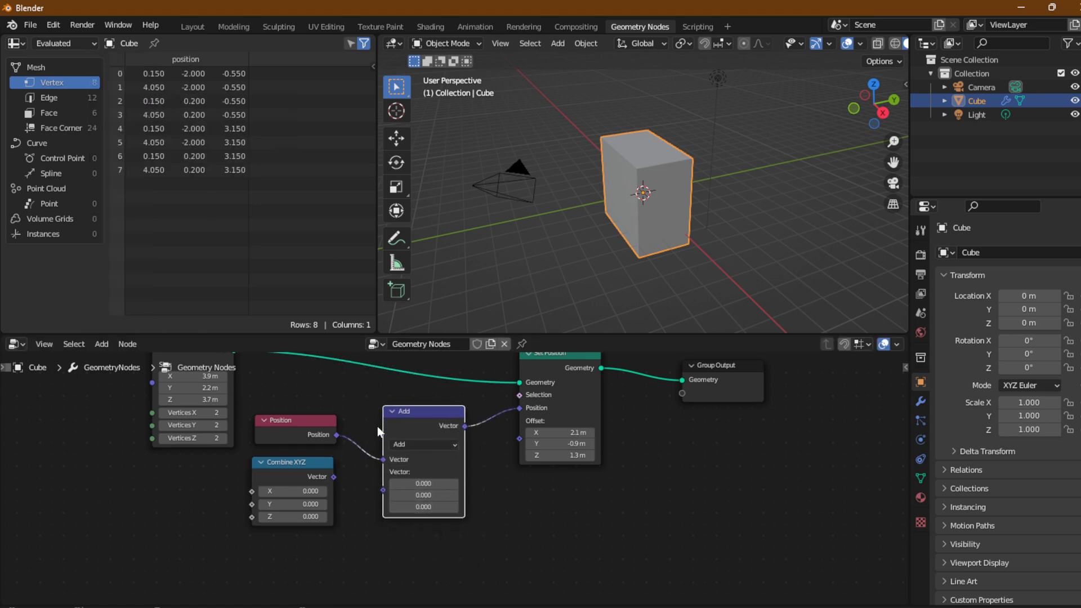
# Step: Disconnect the Add node from the Position and Set Position nodes and shift it slightly toward Set Position
pyautogui.keyDown('ctrl'); pyautogui.moveTo(350, 458); pyautogui.dragTo(377, 433, button='right'); pyautogui.keyUp('ctrl')
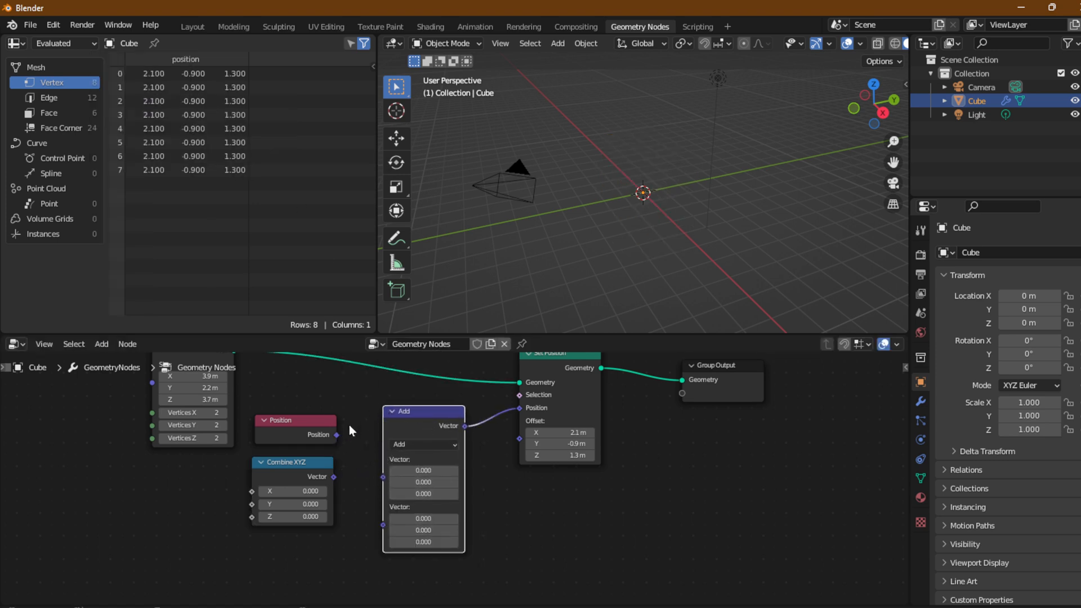
pyautogui.moveTo(517, 410); pyautogui.dragTo(487, 441)
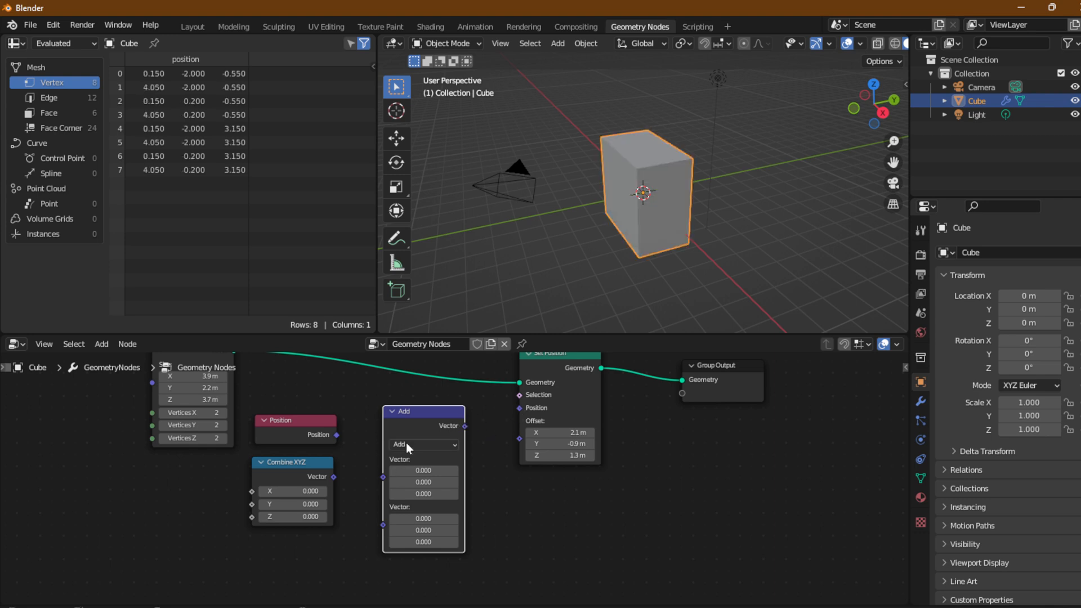
pyautogui.moveTo(416, 417)
pyautogui.mouseDown()
pyautogui.moveTo(405, 479)
pyautogui.moveTo(432, 425)
pyautogui.moveTo(425, 416)
pyautogui.mouseUp()
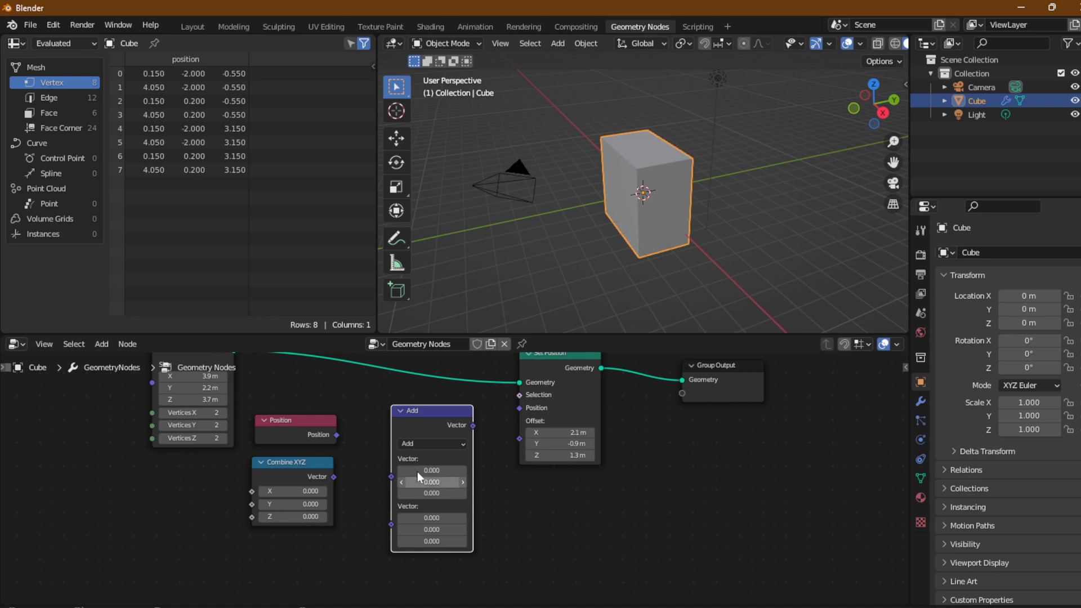
# Step: Connect Position and Combine XYZ to the Add node's two Vector inputs, and link its output to Set Position's Position input
pyautogui.moveTo(336, 435); pyautogui.dragTo(353, 431)
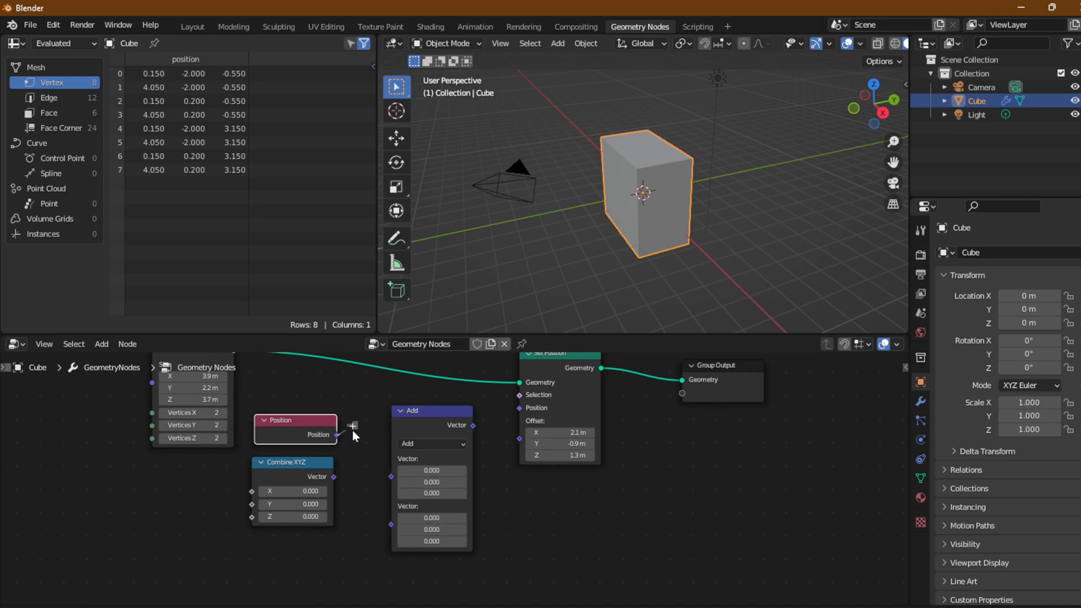
pyautogui.moveTo(386, 478); pyautogui.dragTo(388, 477)
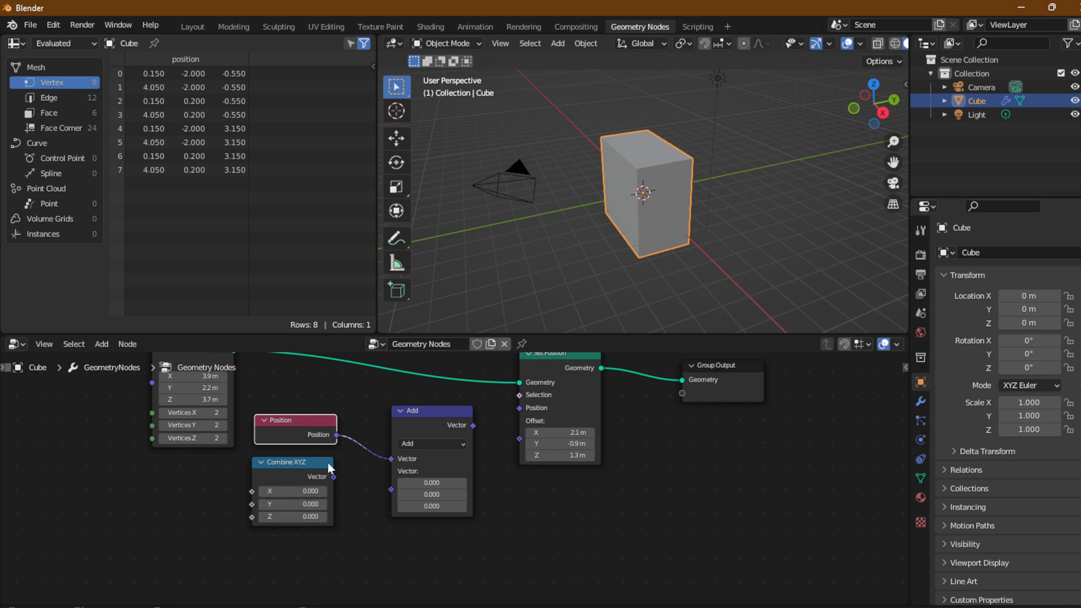
pyautogui.moveTo(331, 476); pyautogui.dragTo(389, 487)
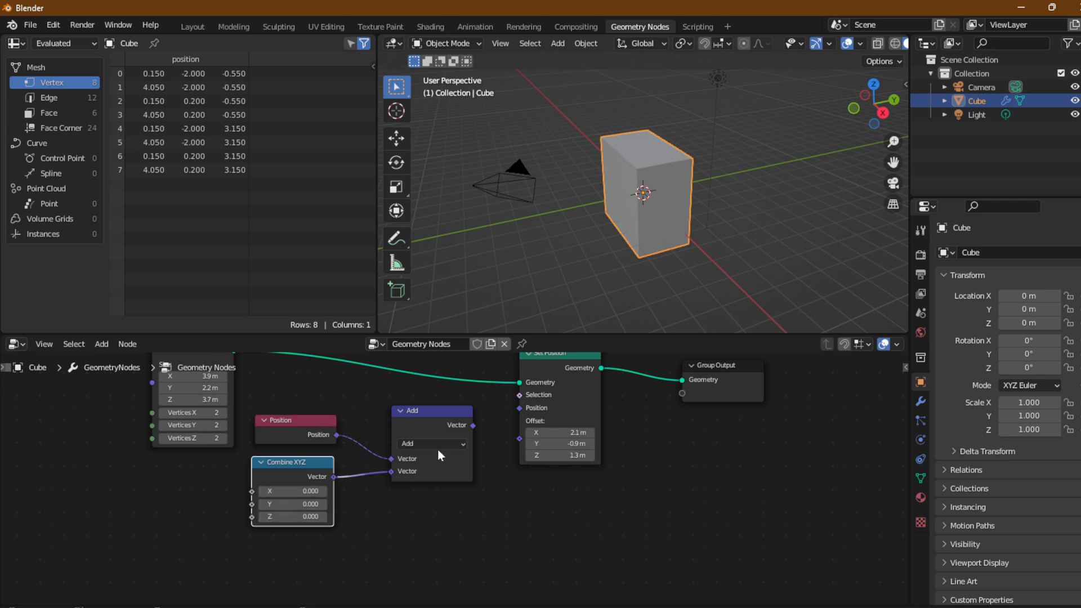
pyautogui.moveTo(473, 426); pyautogui.dragTo(504, 404)
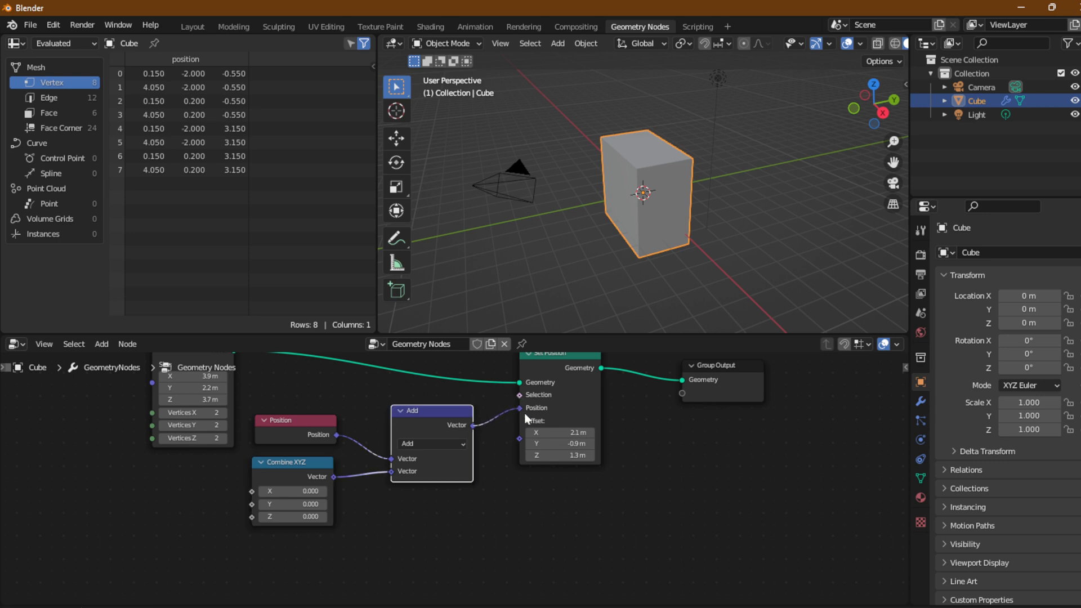
# Step: Set Combine XYZ to X -0.8, Y -0.3, Z 0.6, and the Set Position offset to X -0.7 m, Y -0.9 m, Z 2.4 m
pyautogui.moveTo(278, 488); pyautogui.dragTo(270, 516)
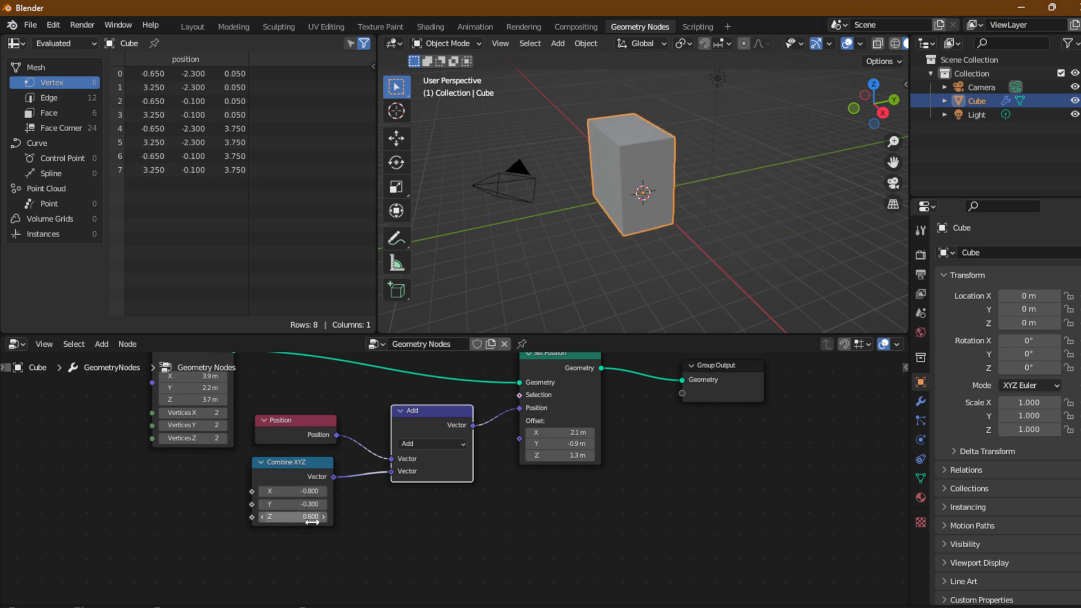
pyautogui.moveTo(535, 436); pyautogui.dragTo(513, 433)
pyautogui.moveTo(570, 443); pyautogui.dragTo(555, 443)
pyautogui.moveTo(580, 454); pyautogui.dragTo(532, 438)
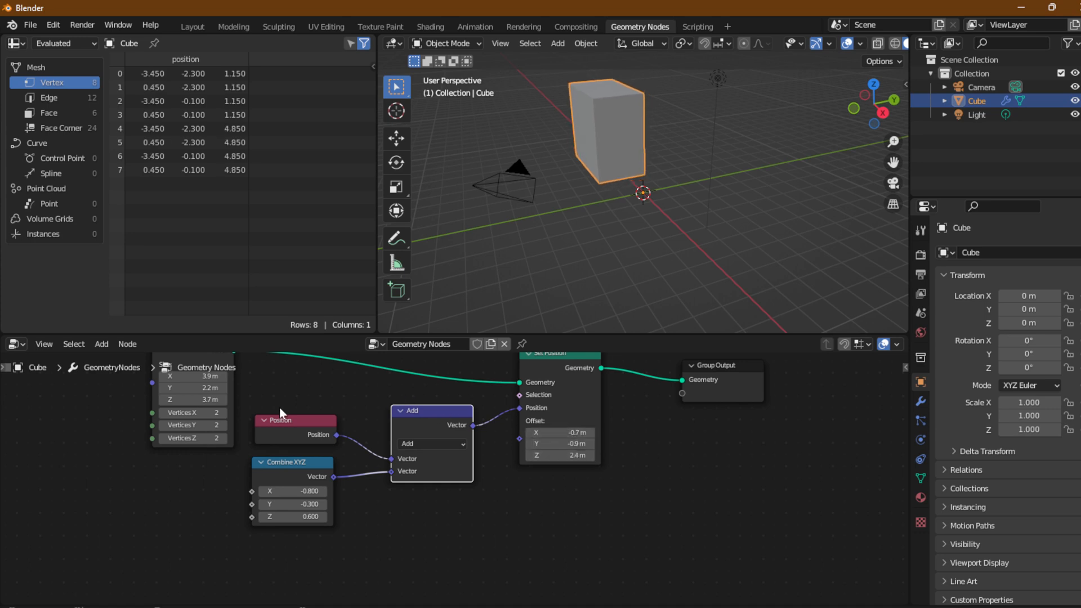
# Step: Move the Position, Combine XYZ and Add nodes together below the Set Position node to free space beside the Cube node
pyautogui.click(286, 421)
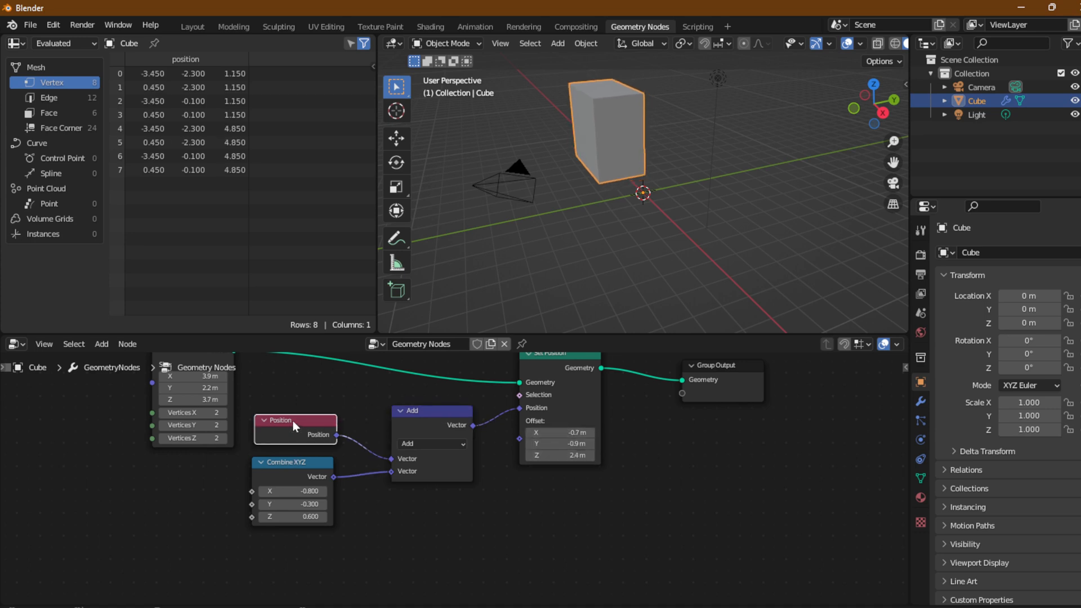
pyautogui.moveTo(292, 420); pyautogui.dragTo(319, 421)
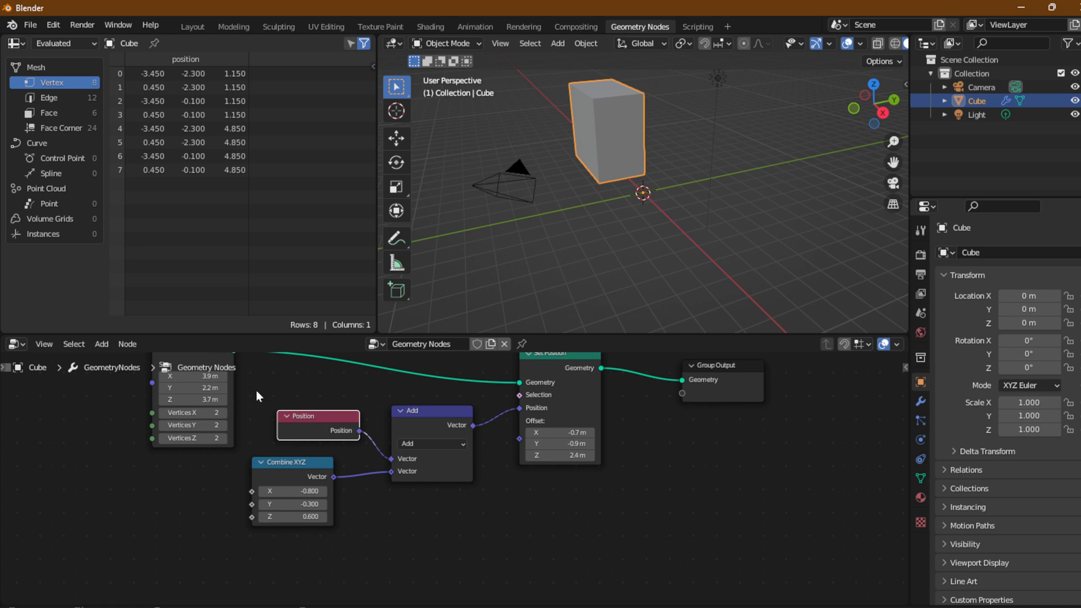
pyautogui.moveTo(256, 396); pyautogui.dragTo(429, 496)
pyautogui.press('g')
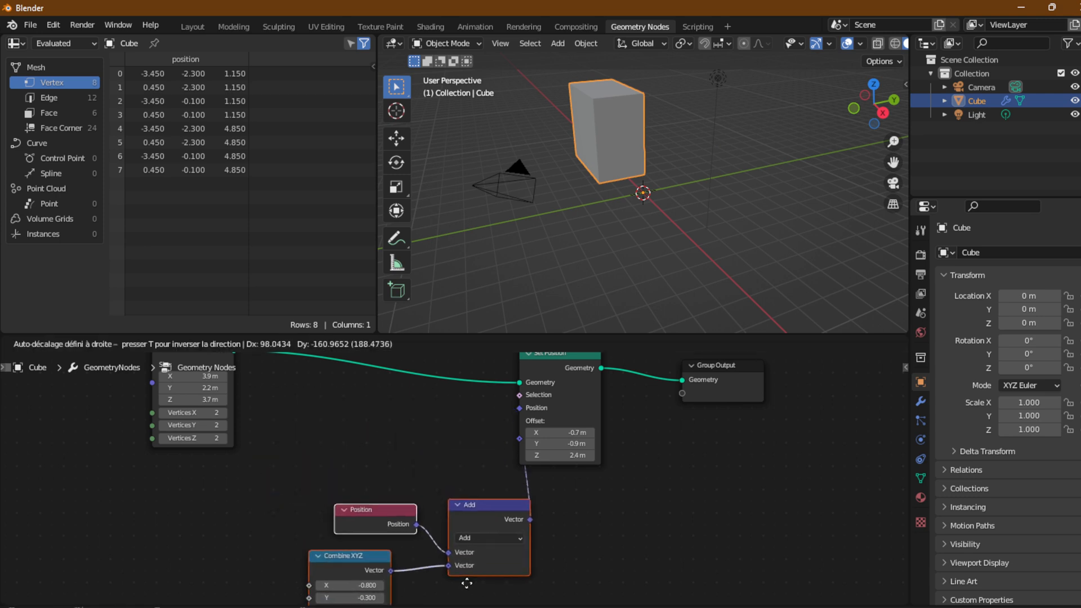
pyautogui.click(467, 595)
# Step: Add a Checker Texture node with its Color output linked to Set Position's Selection input, and shift the Add node closer to the Position node
pyautogui.click(101, 344)
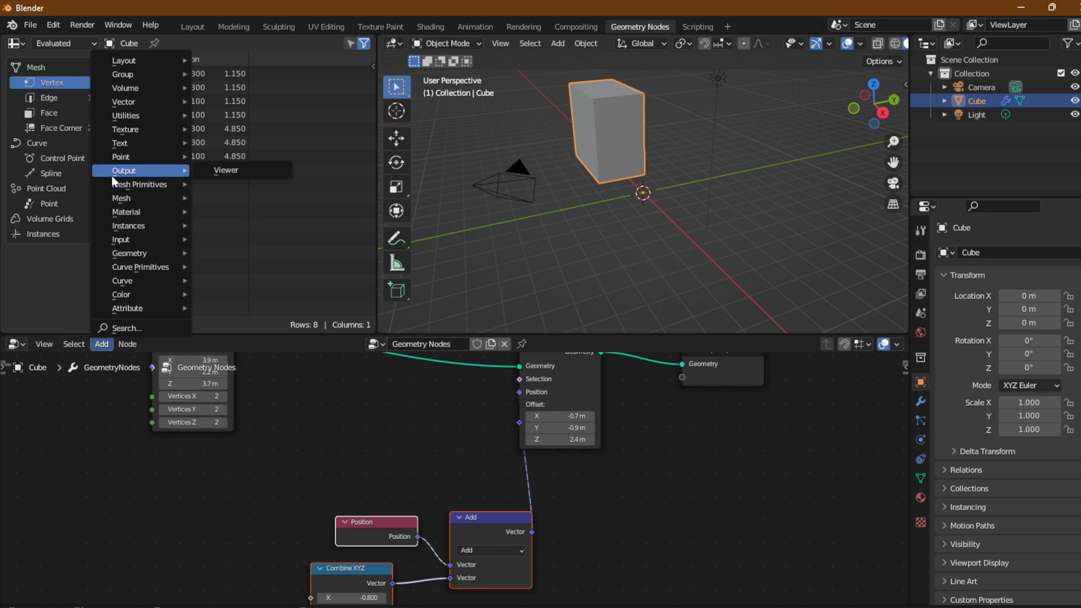
pyautogui.moveTo(114, 184)
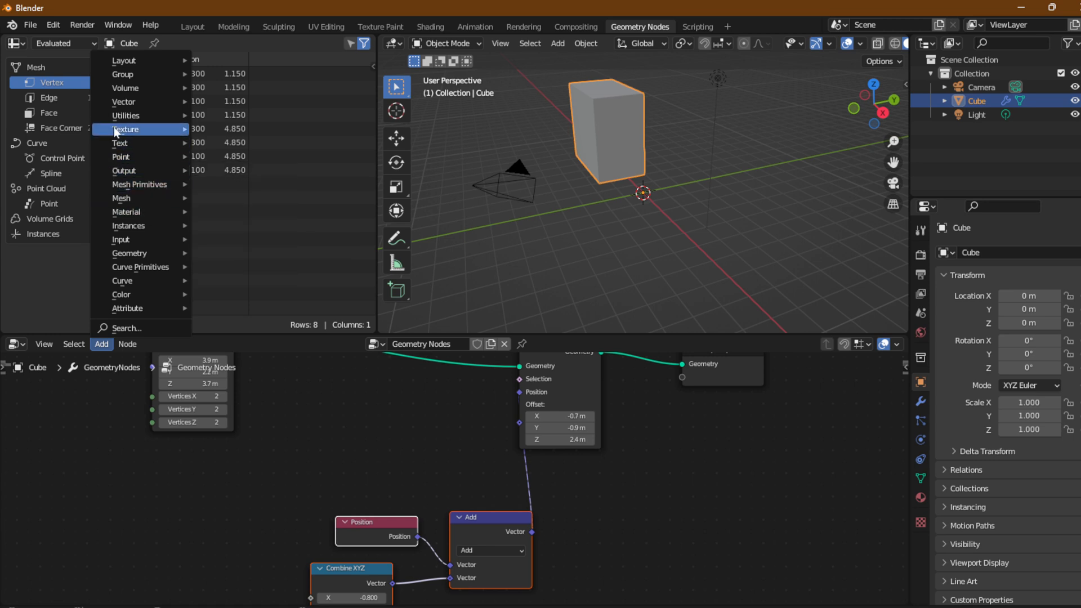
pyautogui.moveTo(121, 129)
pyautogui.click(247, 141)
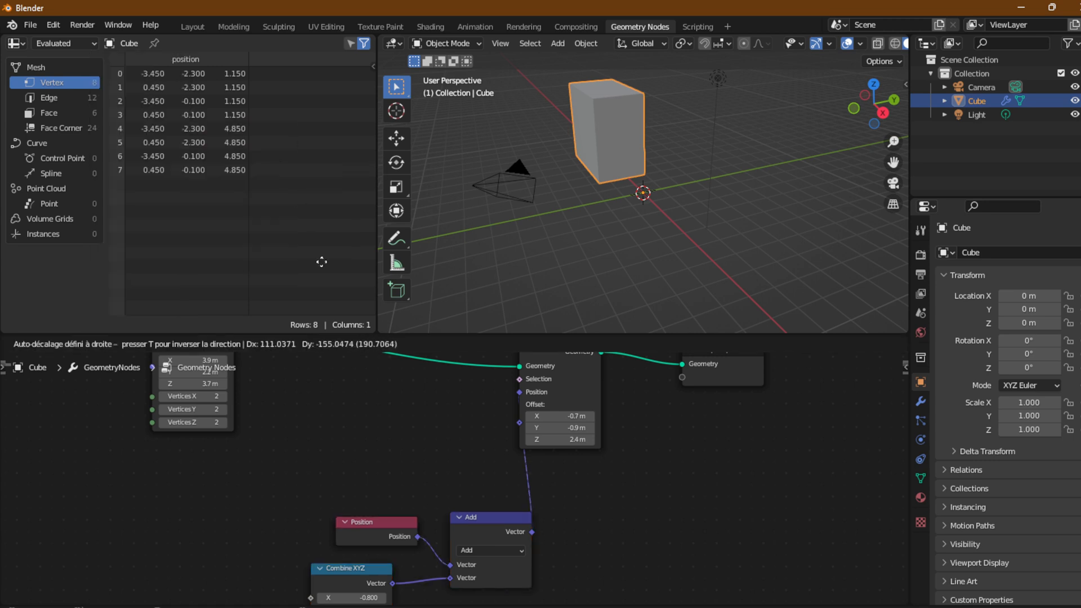
pyautogui.click(255, 381)
pyautogui.moveTo(336, 401); pyautogui.dragTo(519, 380)
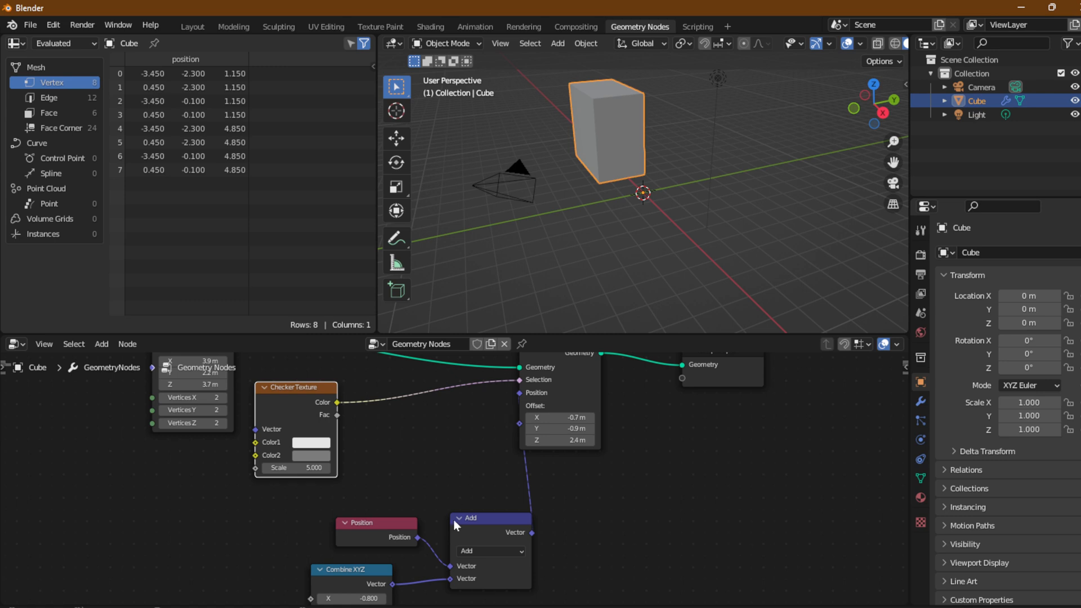
pyautogui.moveTo(474, 526); pyautogui.dragTo(448, 501)
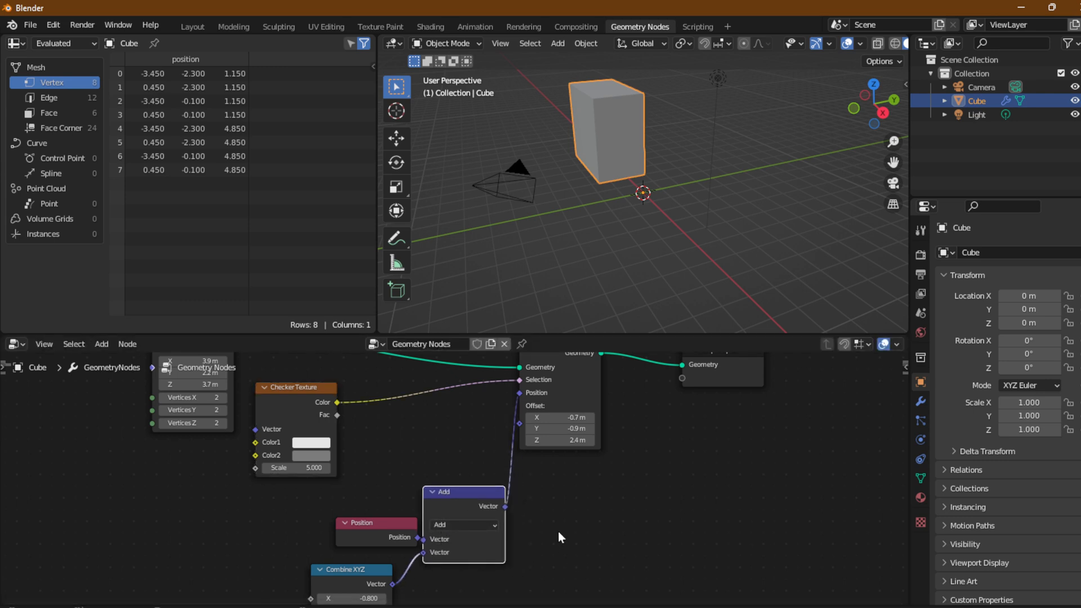
# Step: Rearrange the Checker Texture, Position and Combine XYZ nodes into a column, and set Combine XYZ to X 2.7, Y 1.8, Z 2.1
pyautogui.moveTo(558, 531); pyautogui.dragTo(574, 515, button='middle')
pyautogui.scroll(-3, 616, 538)
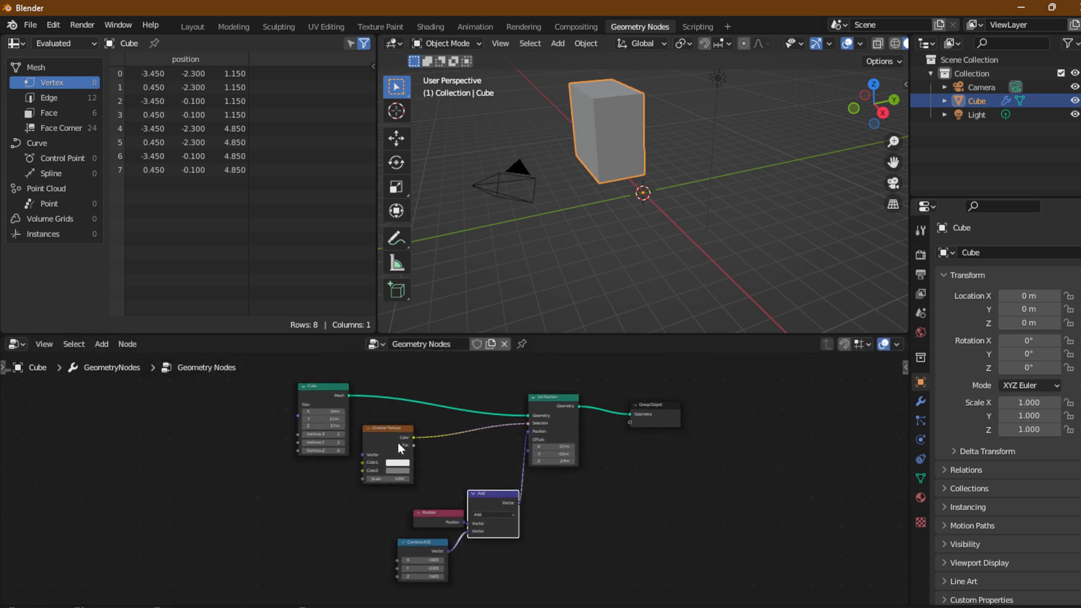
pyautogui.moveTo(398, 444); pyautogui.dragTo(435, 436)
pyautogui.moveTo(439, 517); pyautogui.dragTo(426, 504)
pyautogui.moveTo(424, 553); pyautogui.dragTo(448, 560)
pyautogui.scroll(4, 429, 526)
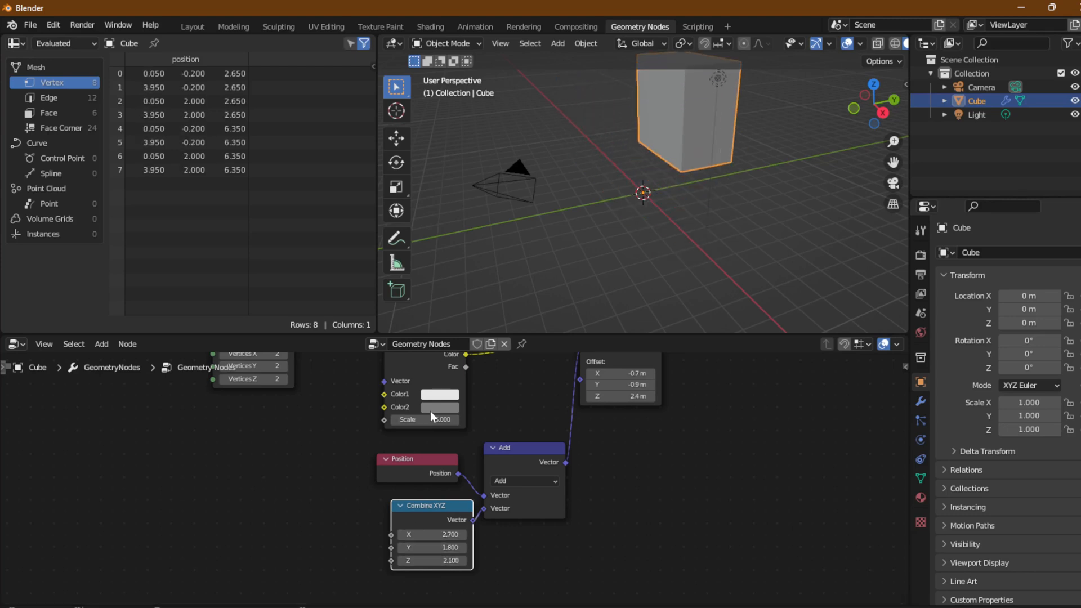
# Step: Set the Checker Texture's Color2 to black with a value of 0
pyautogui.click(431, 408)
pyautogui.moveTo(524, 263); pyautogui.dragTo(522, 325)
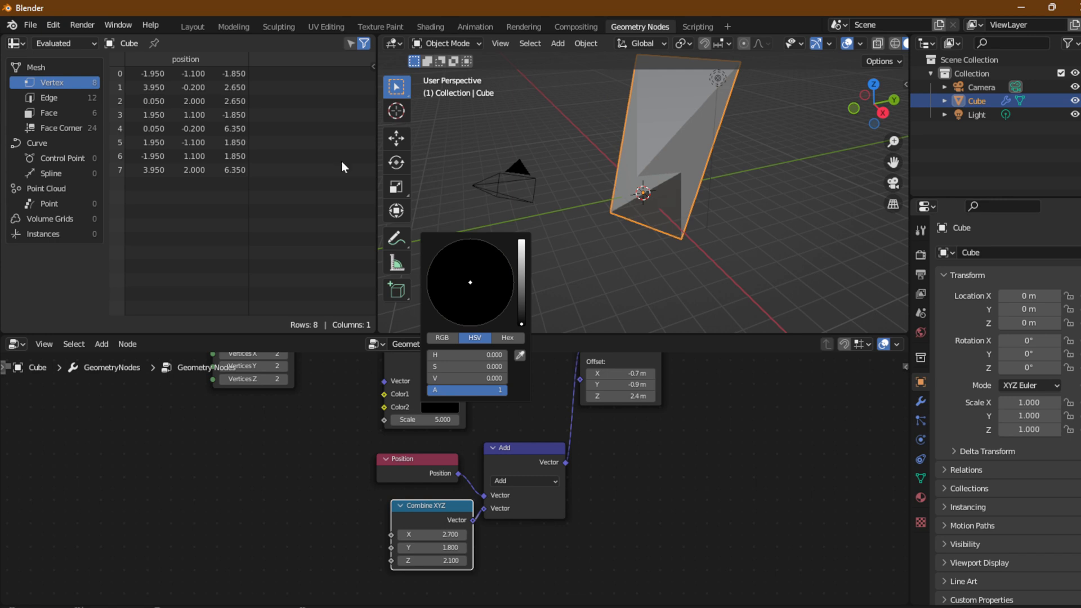
pyautogui.scroll(-4, 591, 183)
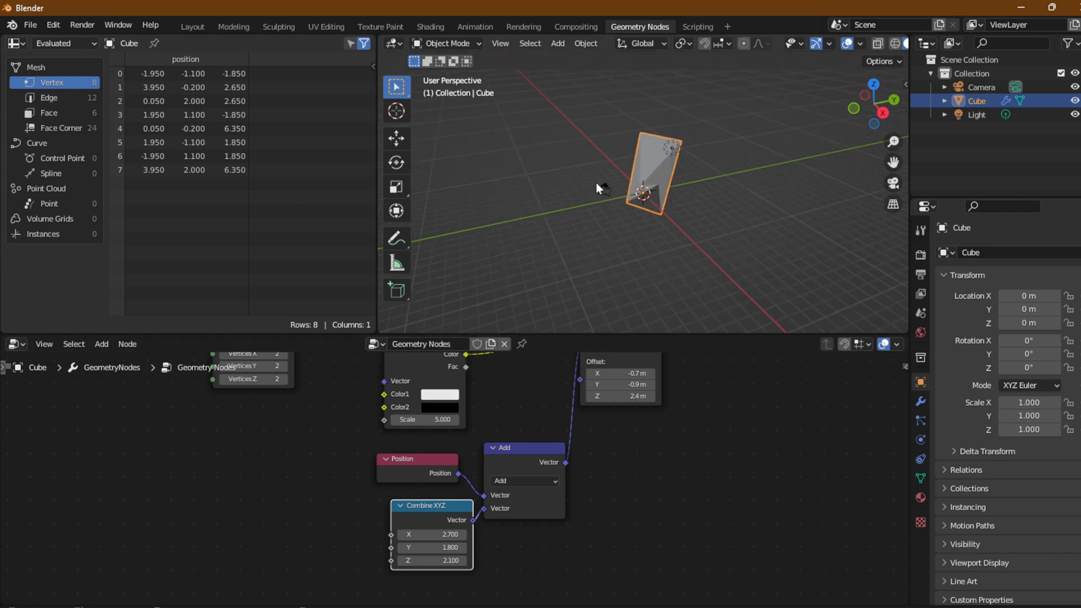
# Step: Move the Group Output node farther away from the Set Position node to widen the layout
pyautogui.moveTo(670, 480); pyautogui.dragTo(405, 560, button='middle')
pyautogui.moveTo(491, 399); pyautogui.dragTo(769, 404)
pyautogui.moveTo(228, 390); pyautogui.dragTo(565, 397, button='middle')
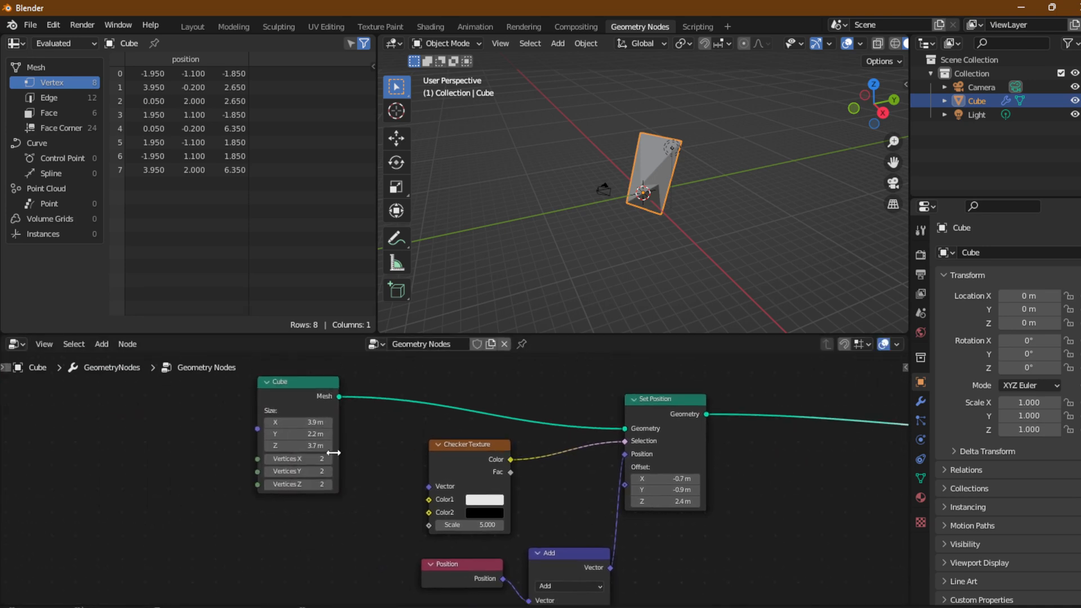
# Step: Set the Cube node's vertex counts to X 47, Y 55 and Z 33
pyautogui.click(298, 459)
pyautogui.write('75')
pyautogui.press('Return')
pyautogui.moveTo(299, 459); pyautogui.dragTo(323, 485)
# Step: Examine the checker-displaced cube mesh up close from several sides
pyautogui.scroll(4, 628, 237)
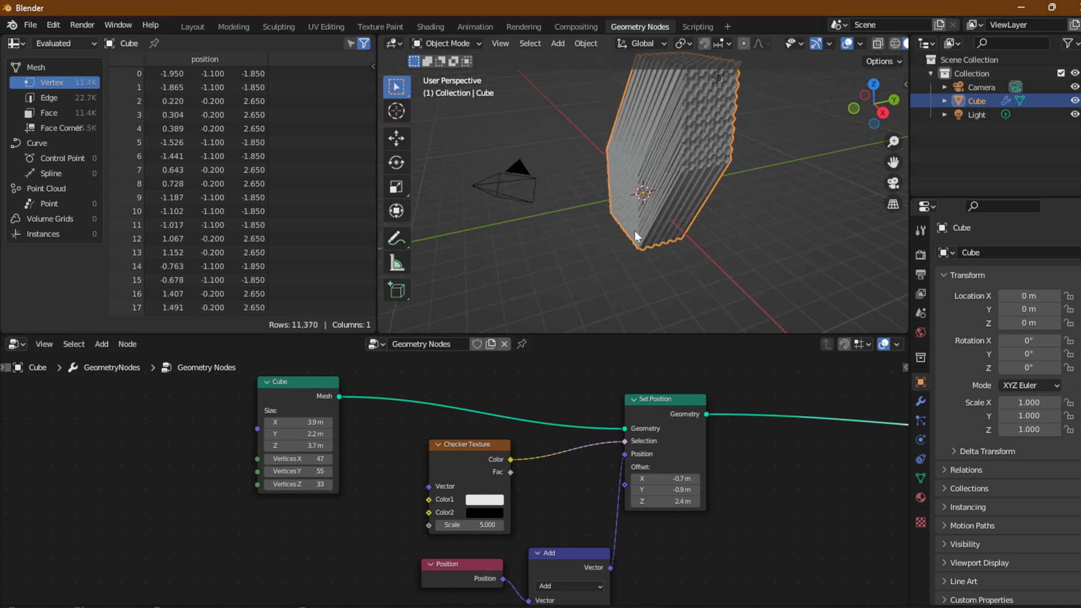
pyautogui.moveTo(708, 302); pyautogui.dragTo(607, 217, button='middle')
pyautogui.scroll(5, 615, 173)
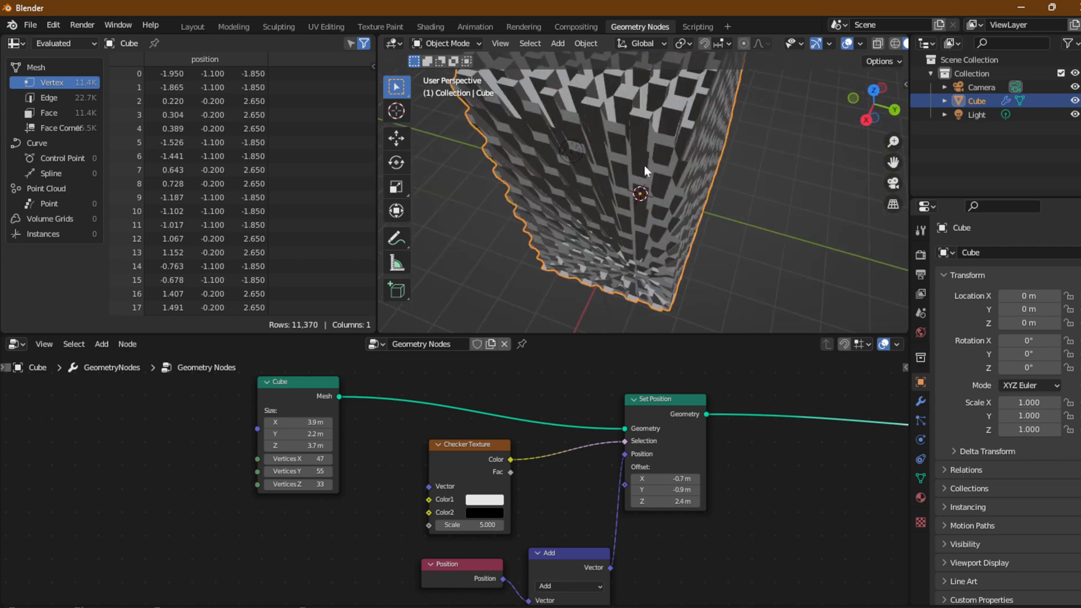
pyautogui.moveTo(626, 168); pyautogui.dragTo(663, 142, button='middle')
pyautogui.scroll(-3, 687, 146)
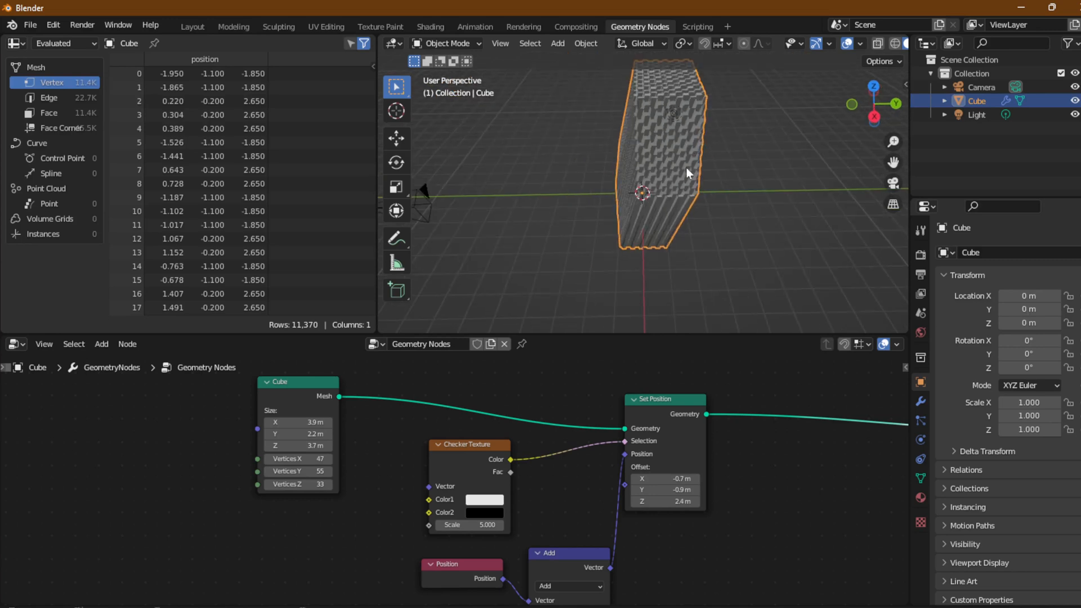
pyautogui.moveTo(657, 184); pyautogui.dragTo(647, 235, button='middle')
pyautogui.scroll(5, 649, 237)
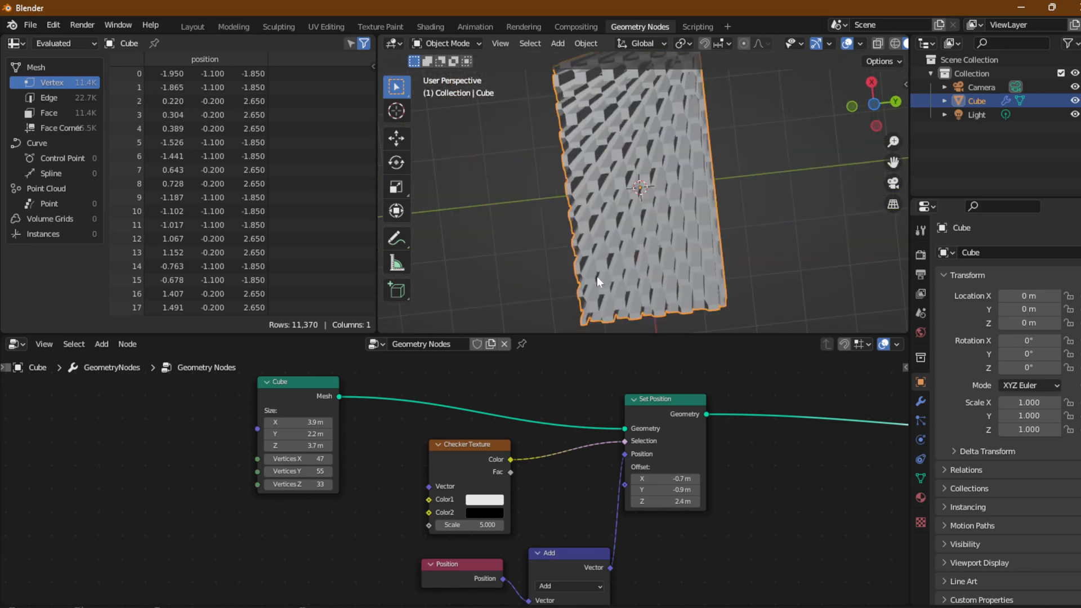
# Step: Try different X values on the Combine XYZ node, ending at 1.3
pyautogui.moveTo(553, 509); pyautogui.dragTo(546, 389, button='middle')
pyautogui.doubleClick(473, 520)
pyautogui.write('-2.9')
pyautogui.press('Return')
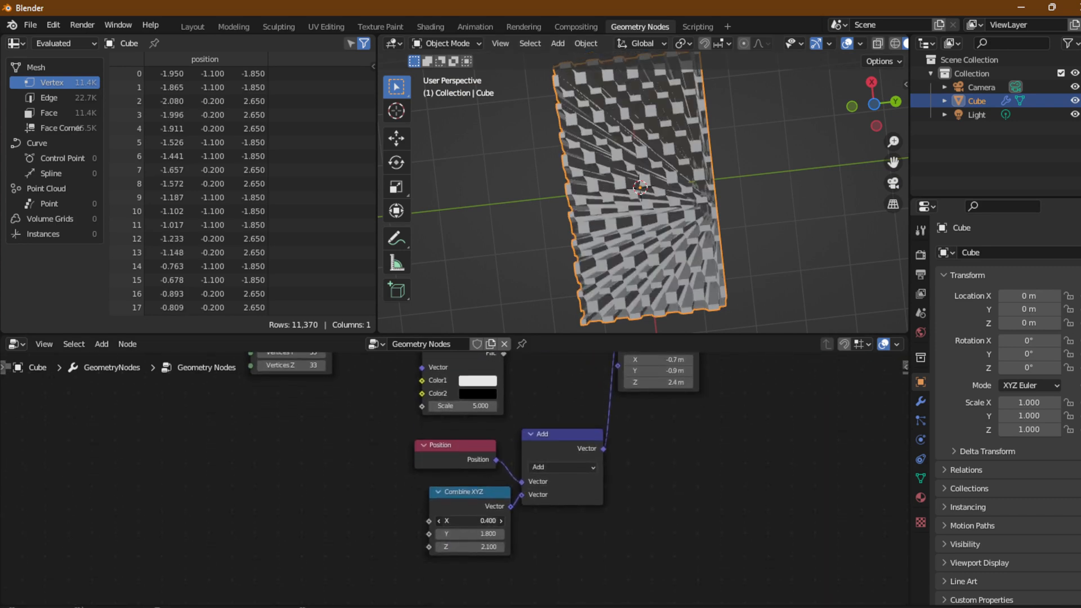
pyautogui.moveTo(472, 520); pyautogui.dragTo(496, 521)
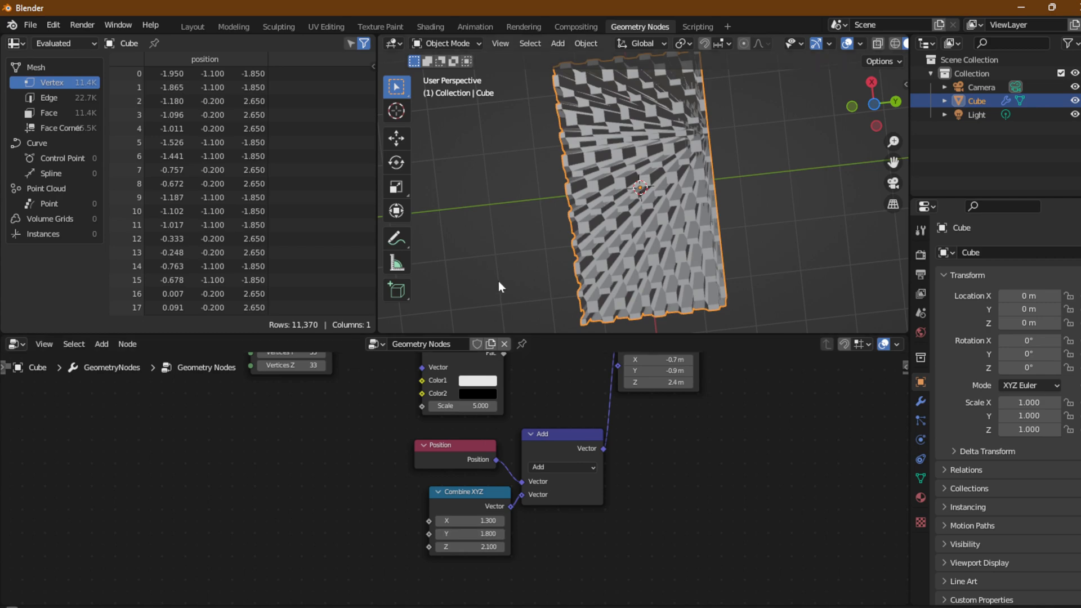
# Step: Set Combine XYZ to Y 5.4 and Z -0.2, and the Set Position offset's Y to 1.6 m
pyautogui.moveTo(498, 281); pyautogui.dragTo(579, 199, button='middle')
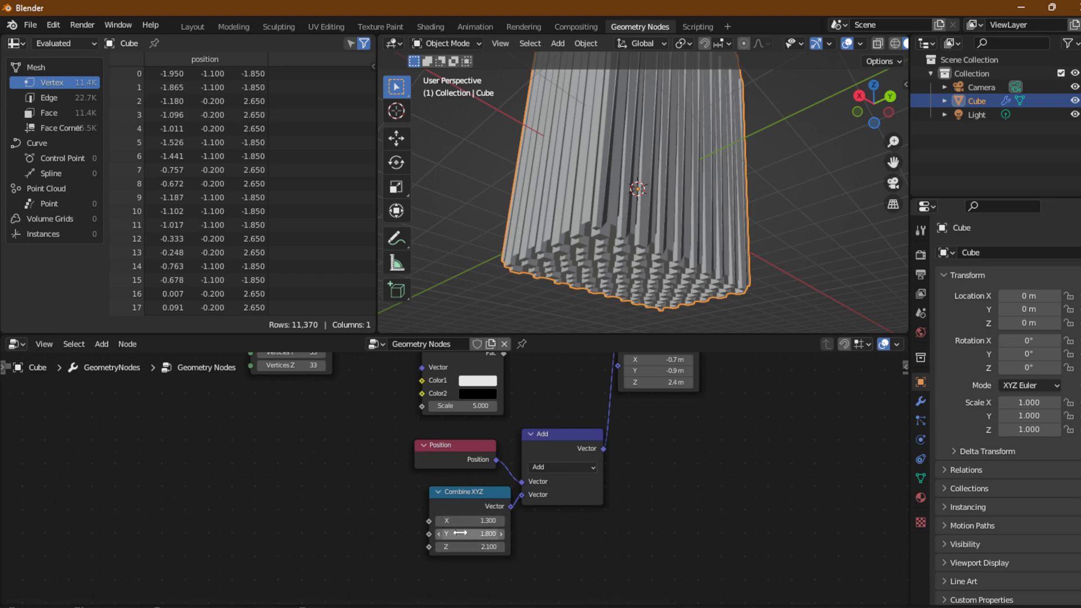
pyautogui.moveTo(459, 533); pyautogui.dragTo(484, 532)
pyautogui.moveTo(655, 371); pyautogui.dragTo(639, 369)
pyautogui.scroll(-6, 576, 123)
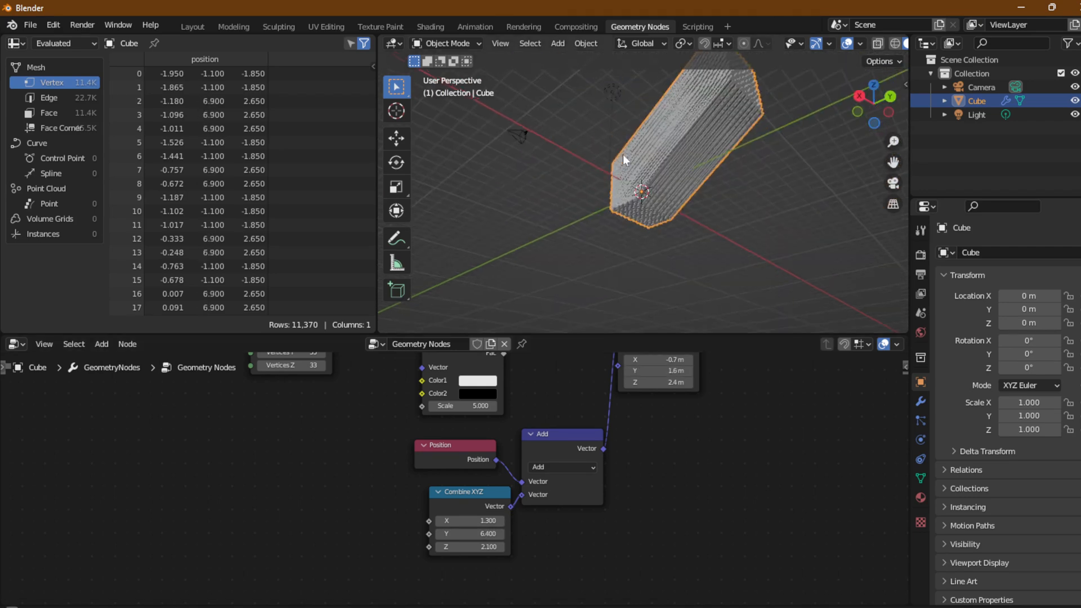
pyautogui.moveTo(622, 155); pyautogui.dragTo(609, 210, button='middle')
pyautogui.moveTo(454, 534)
pyautogui.mouseDown()
pyautogui.moveTo(490, 533)
pyautogui.moveTo(449, 533)
pyautogui.moveTo(468, 547)
pyautogui.moveTo(445, 547)
pyautogui.mouseUp()
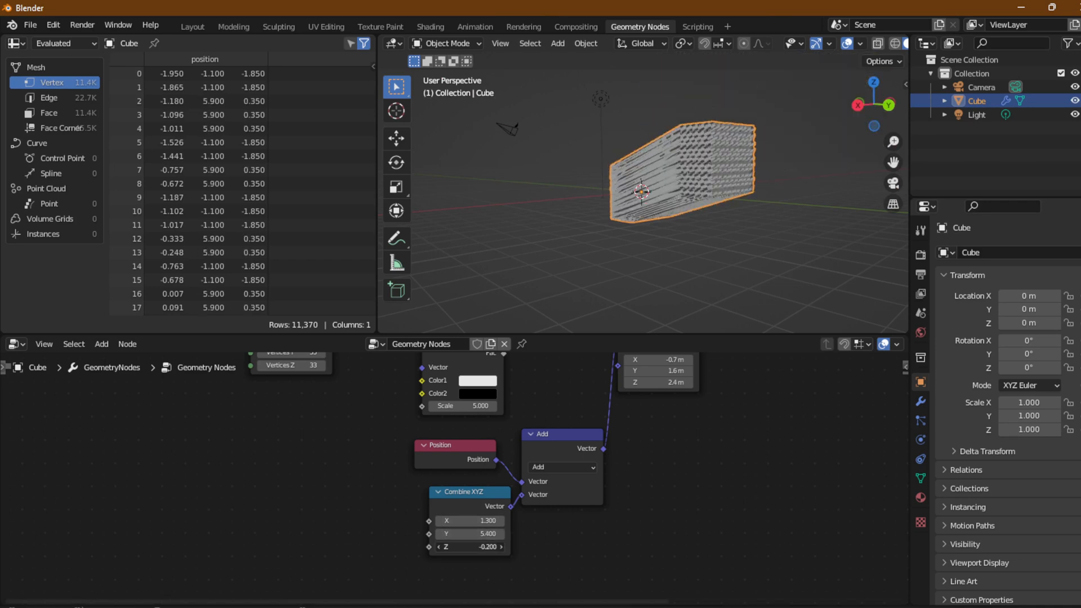
# Step: Inspect the extruded checker pattern, and set the Combine XYZ node to X 0, Y 0 and Z 1
pyautogui.moveTo(687, 171); pyautogui.dragTo(636, 176, button='middle')
pyautogui.scroll(11, 637, 177)
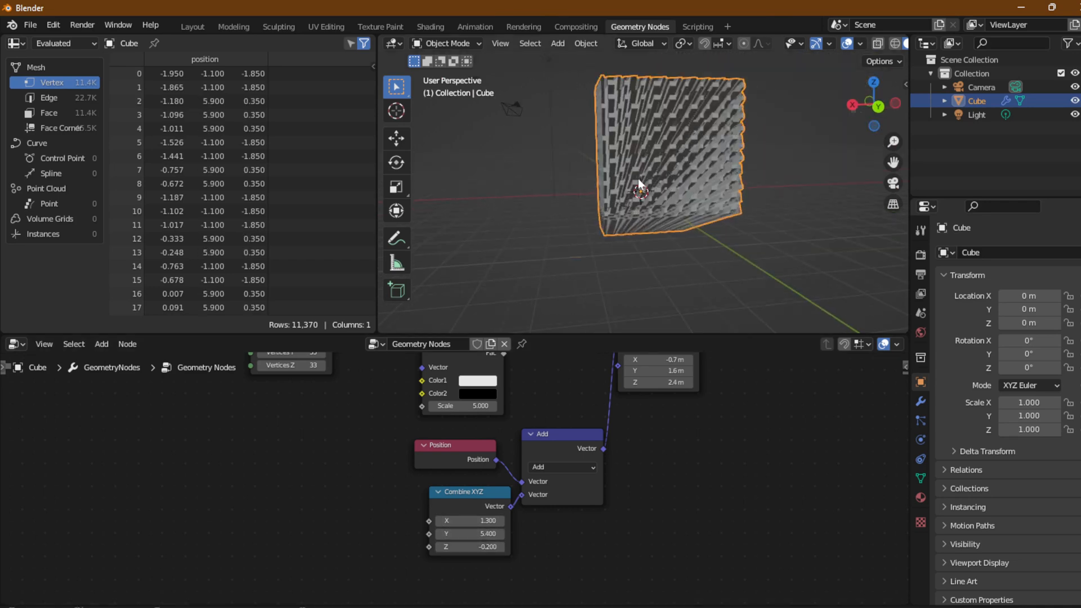
pyautogui.scroll(-10, 629, 190)
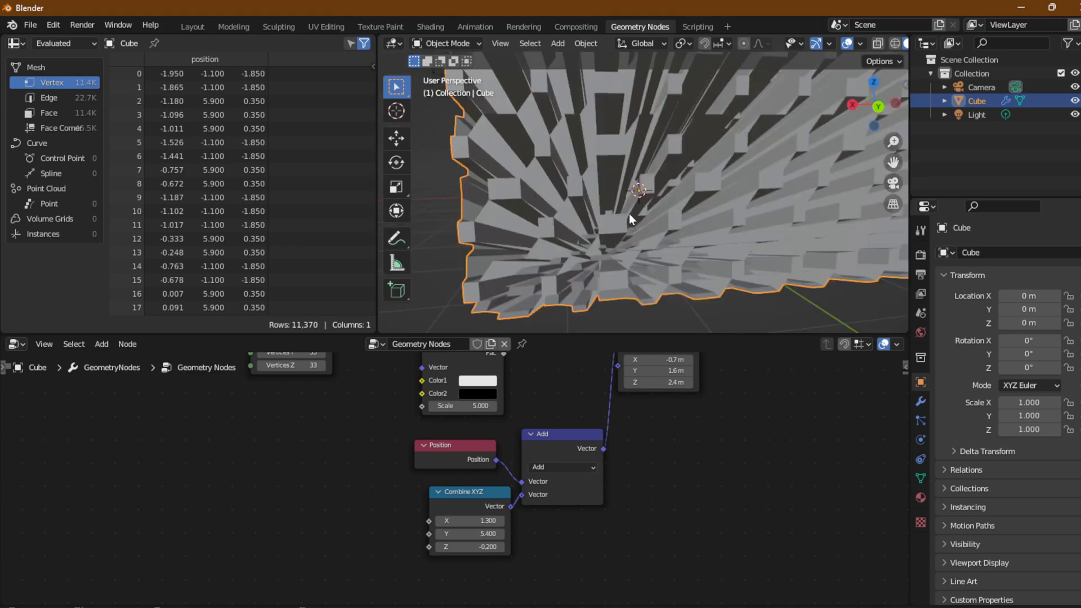
pyautogui.moveTo(613, 262); pyautogui.dragTo(636, 218, button='middle')
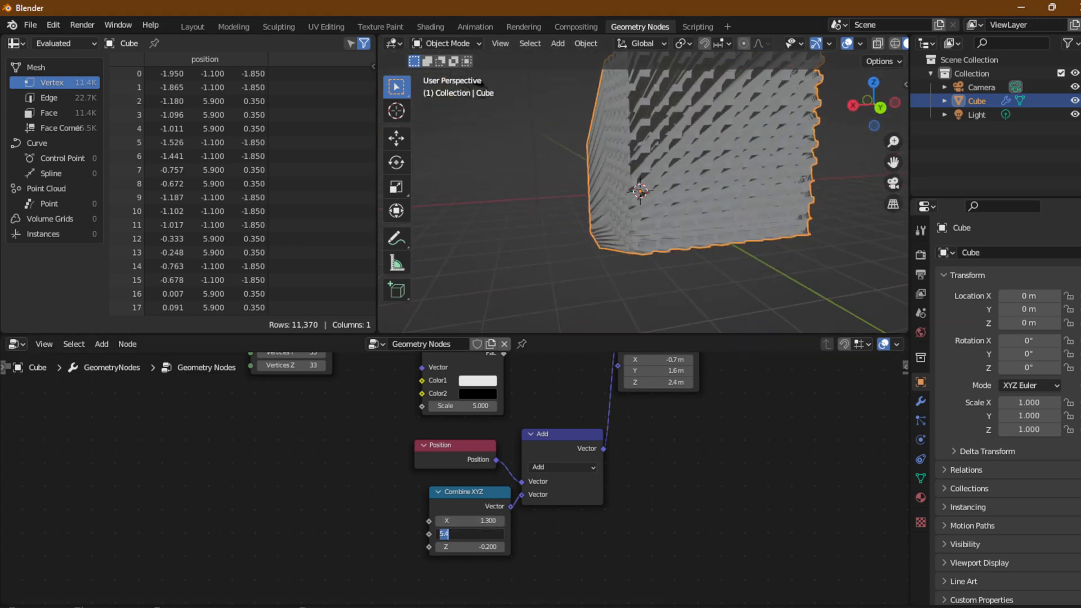
pyautogui.press('Return')
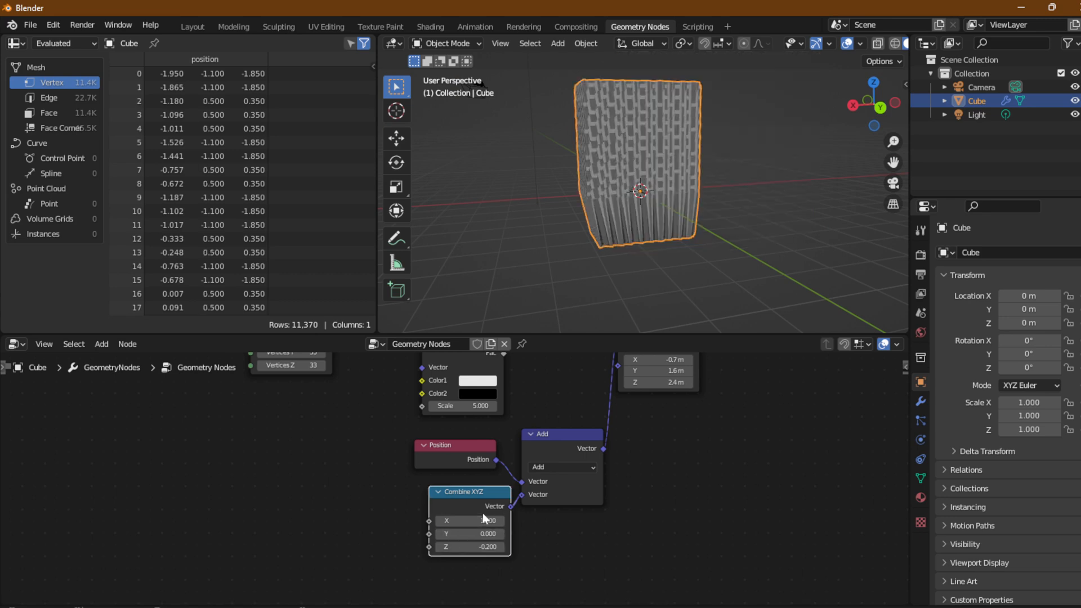
pyautogui.click(482, 519)
pyautogui.write('0')
pyautogui.press('Return')
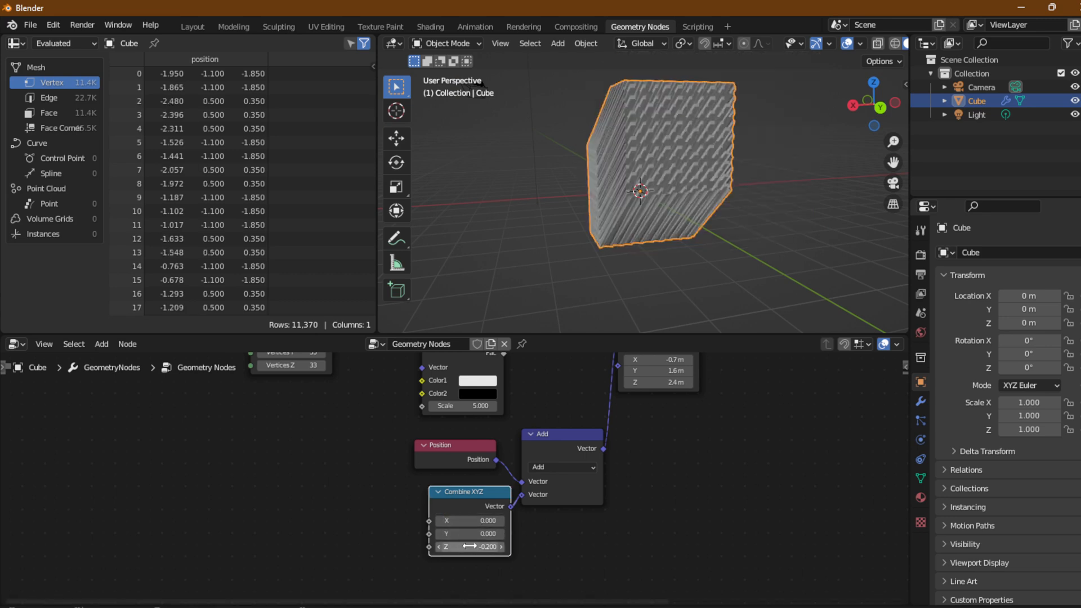
pyautogui.moveTo(472, 547); pyautogui.dragTo(540, 546)
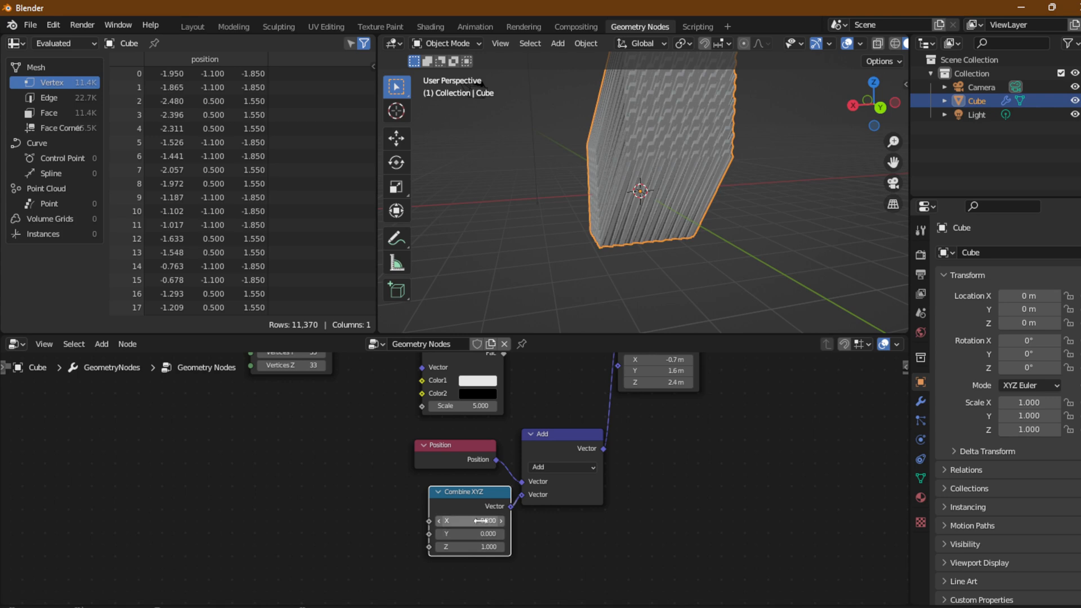
# Step: Reset the Set Position offset to 0 m on X, Y and Z
pyautogui.moveTo(726, 379); pyautogui.dragTo(700, 430, button='middle')
pyautogui.click(647, 411)
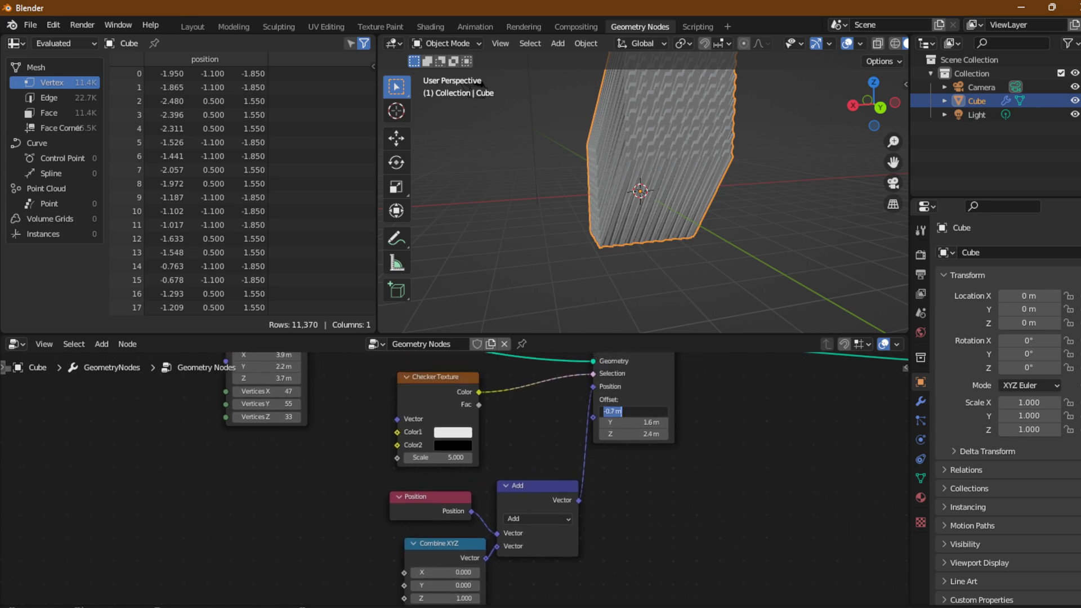
pyautogui.write('0')
pyautogui.press('Return')
pyautogui.click(647, 422)
pyautogui.write('0')
pyautogui.press('Return')
pyautogui.click(647, 433)
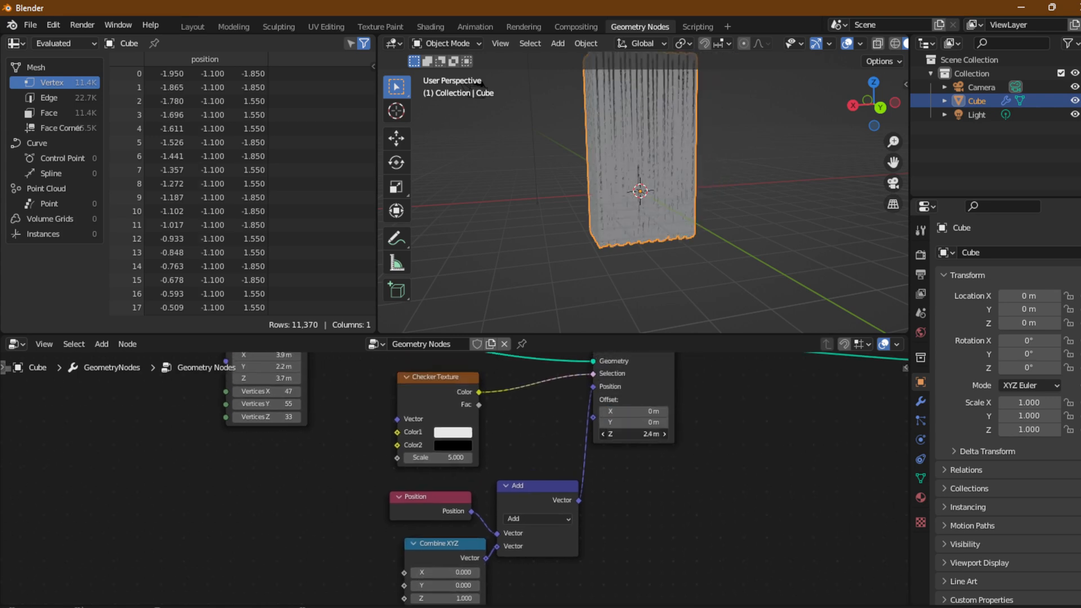
pyautogui.write('0')
pyautogui.press('Return')
# Step: Reset the Combine XYZ node's Z to 0, and raise it in 0.1 increments to 0.5
pyautogui.moveTo(576, 280); pyautogui.dragTo(702, 194, button='middle')
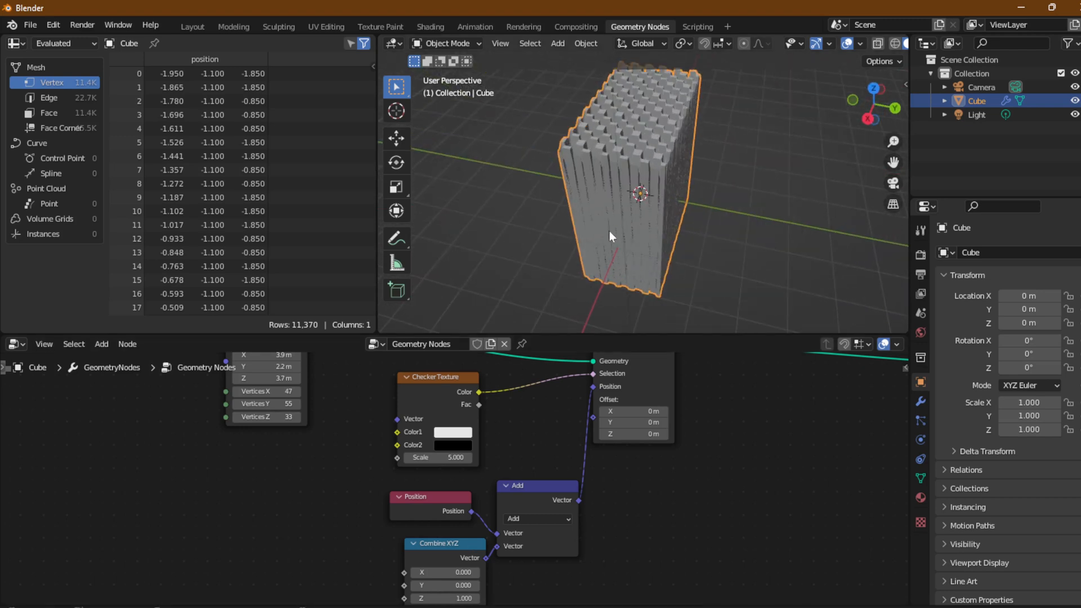
pyautogui.moveTo(600, 500); pyautogui.dragTo(618, 446, button='middle')
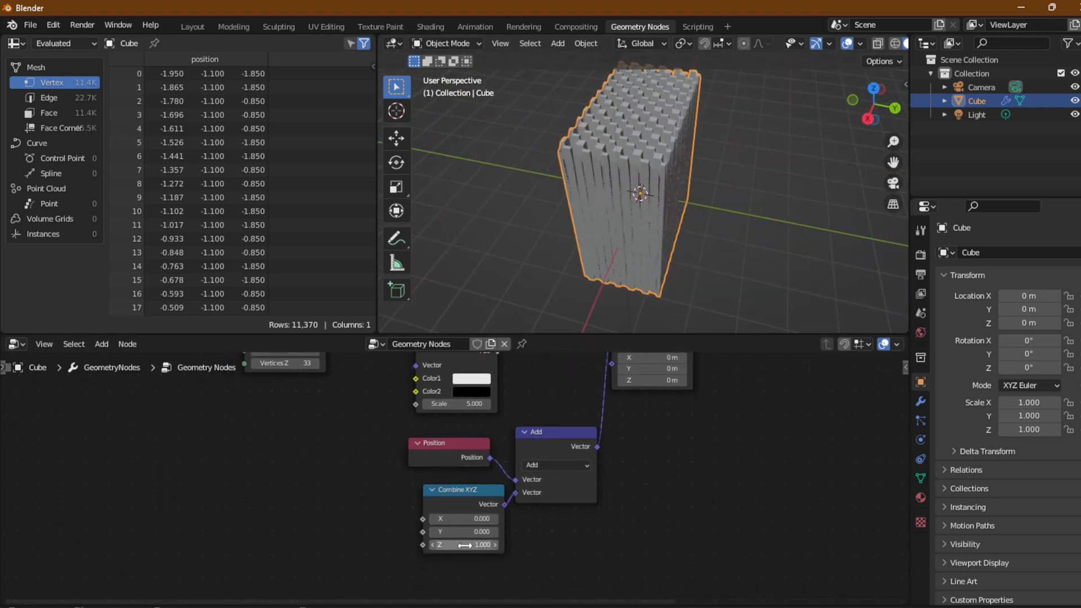
pyautogui.moveTo(466, 545)
pyautogui.mouseDown()
pyautogui.moveTo(490, 545)
pyautogui.moveTo(426, 545)
pyautogui.moveTo(499, 545)
pyautogui.moveTo(442, 544)
pyautogui.moveTo(459, 545)
pyautogui.mouseUp()
pyautogui.click(464, 541)
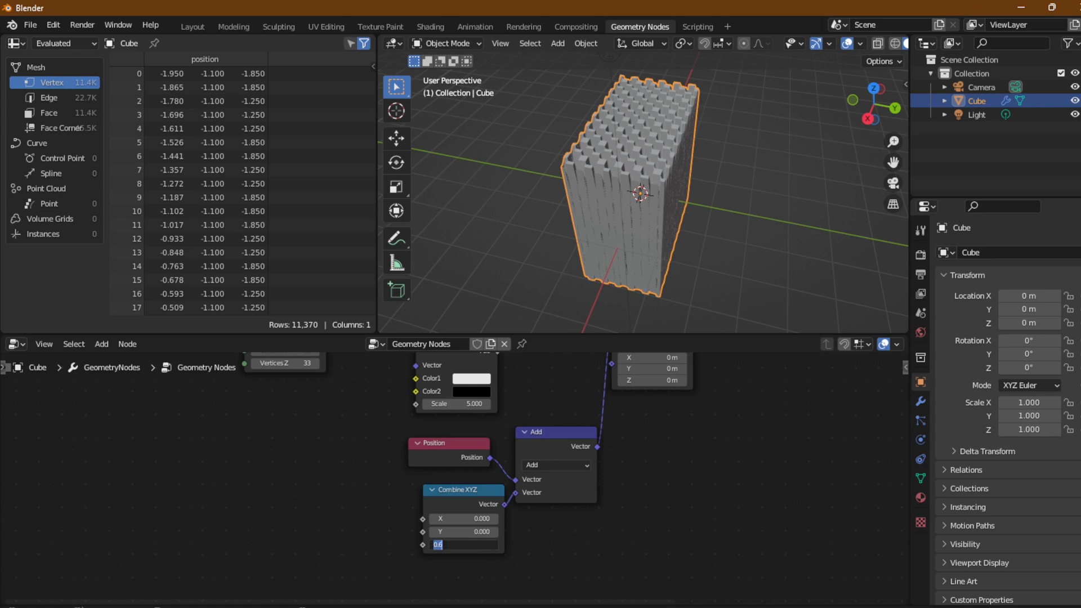
pyautogui.write('0')
pyautogui.press('Return')
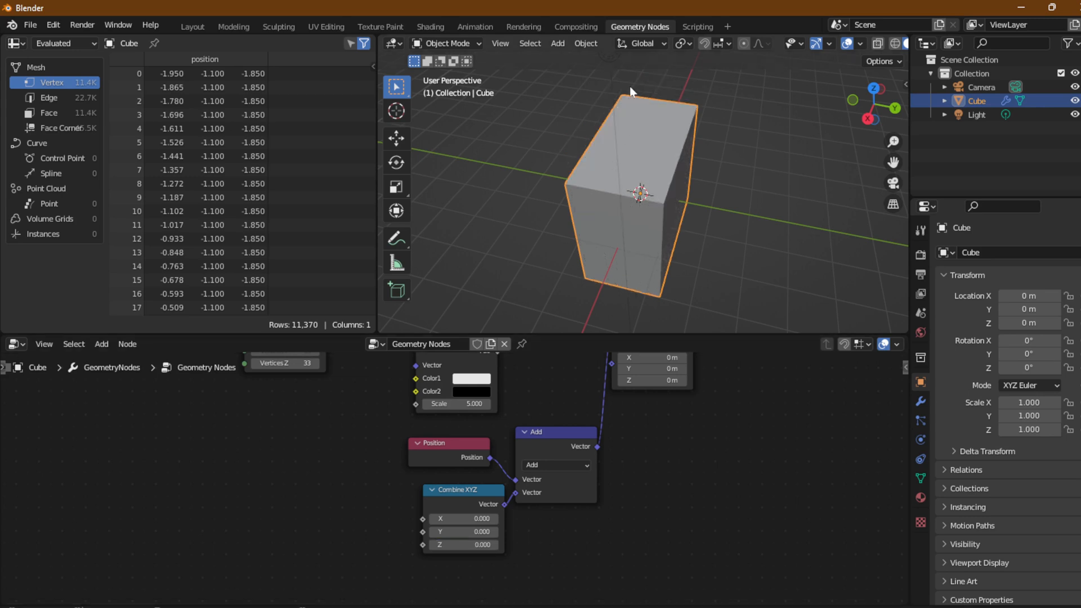
pyautogui.click(496, 545)
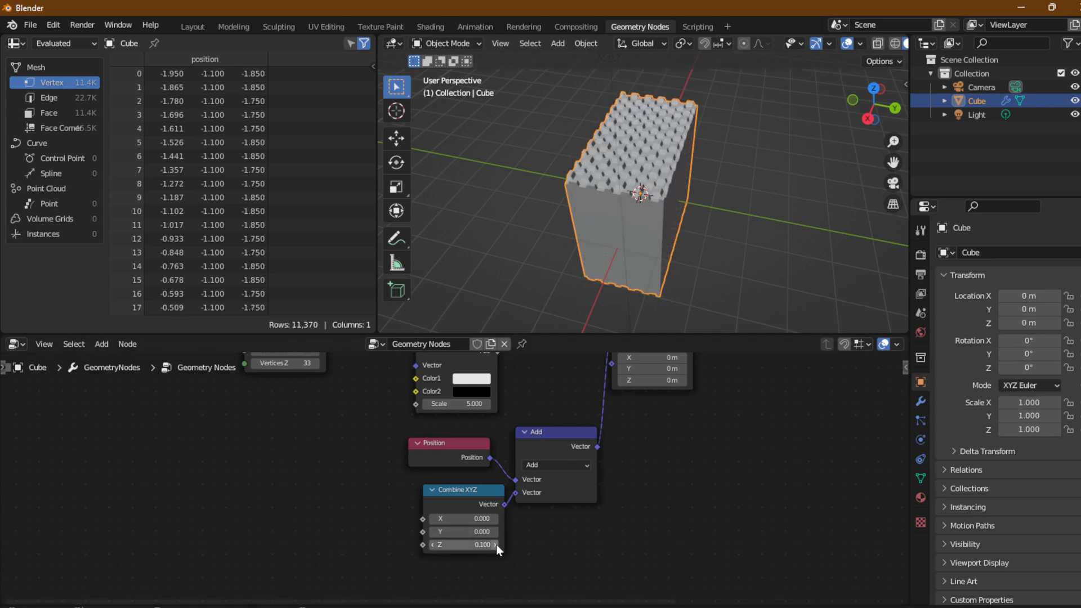
pyautogui.click(495, 544)
pyautogui.click(496, 545)
pyautogui.click(495, 545)
pyautogui.click(495, 545)
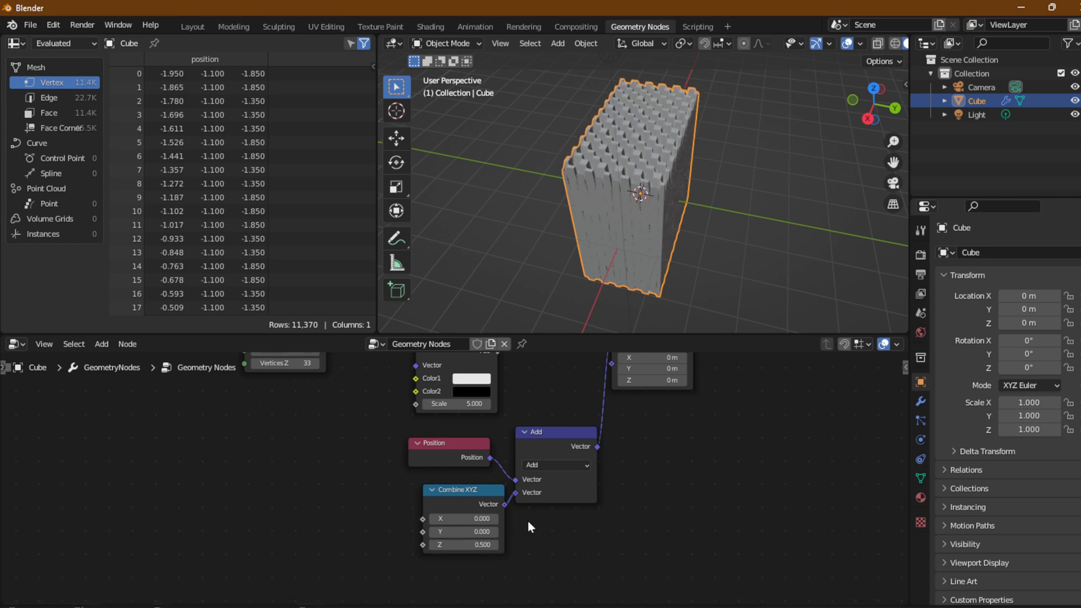